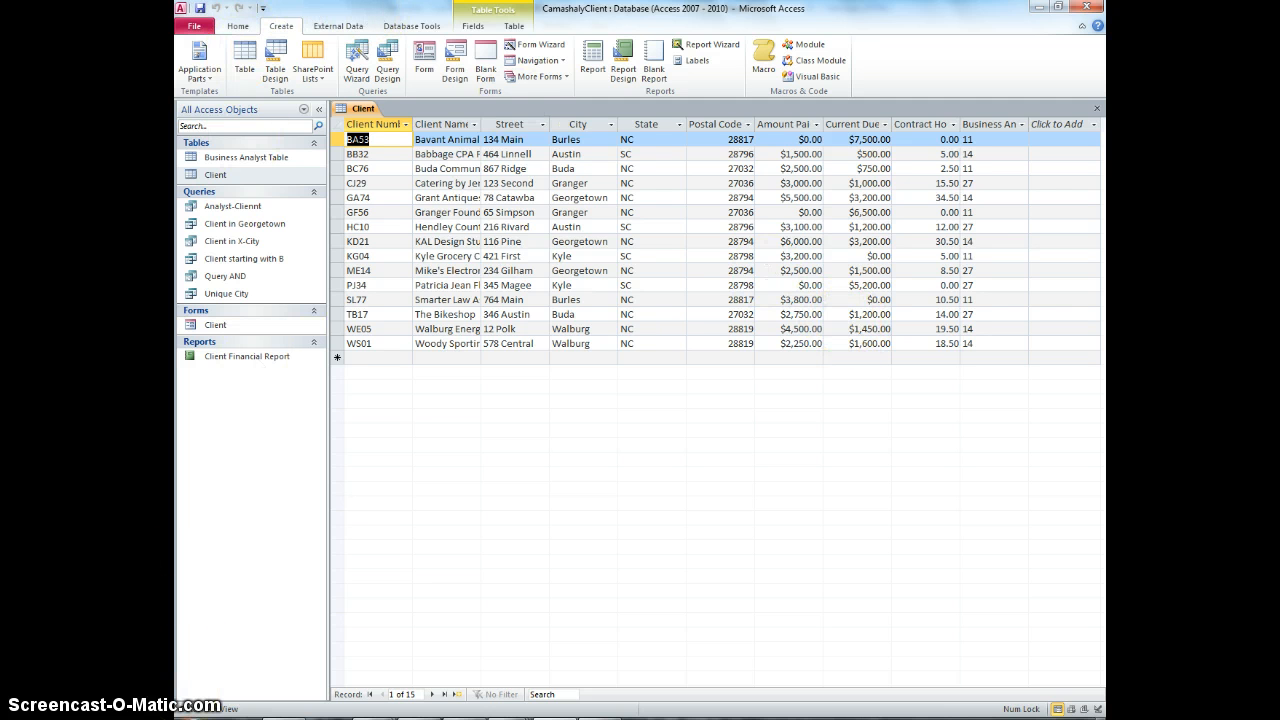
- Start a new query in design view and add the Client table to it
left_click(387, 65)
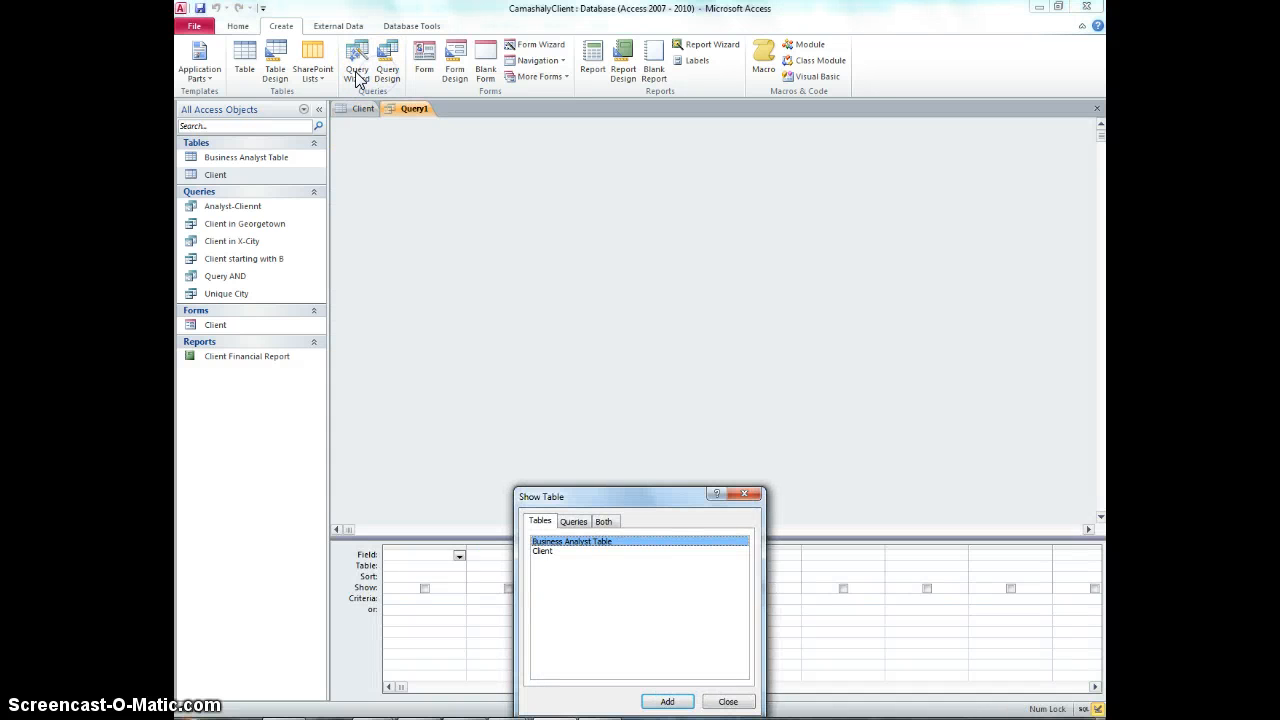
double_click(541, 552)
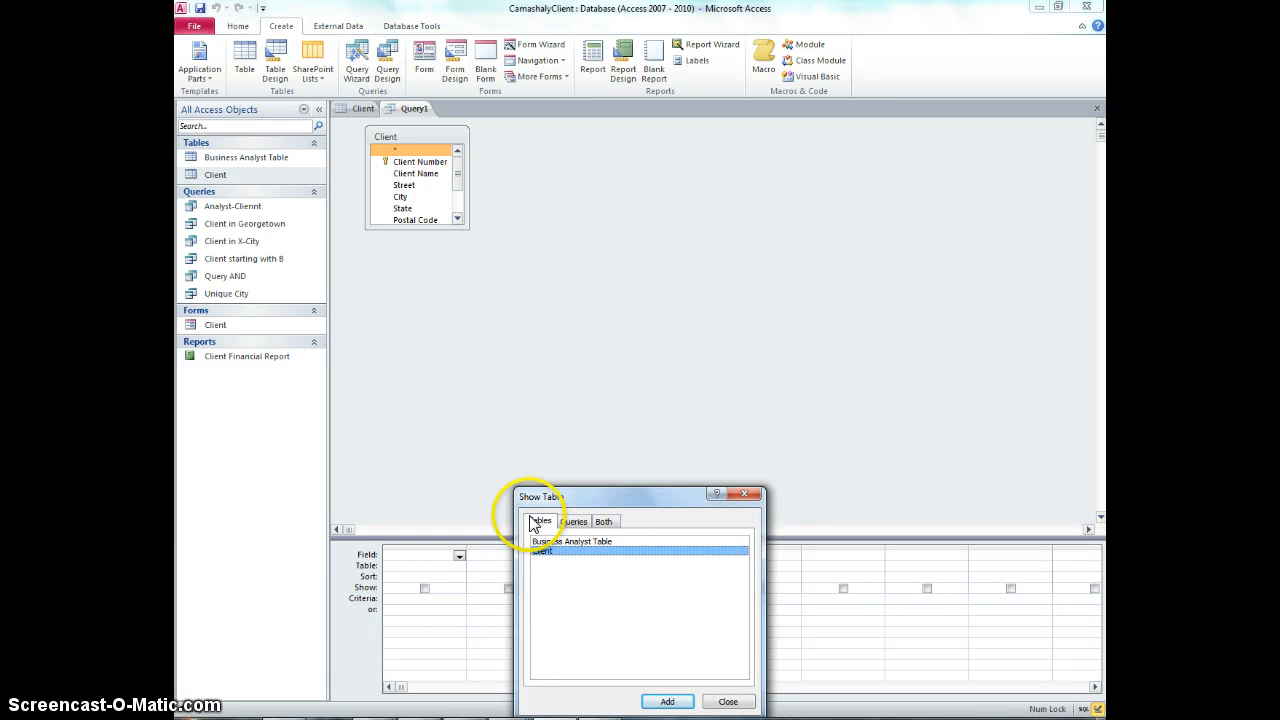
left_click(728, 701)
- Add the Client Number, Client Name, Amount Paid and Current Due fields to the query's design grid
double_click(437, 161)
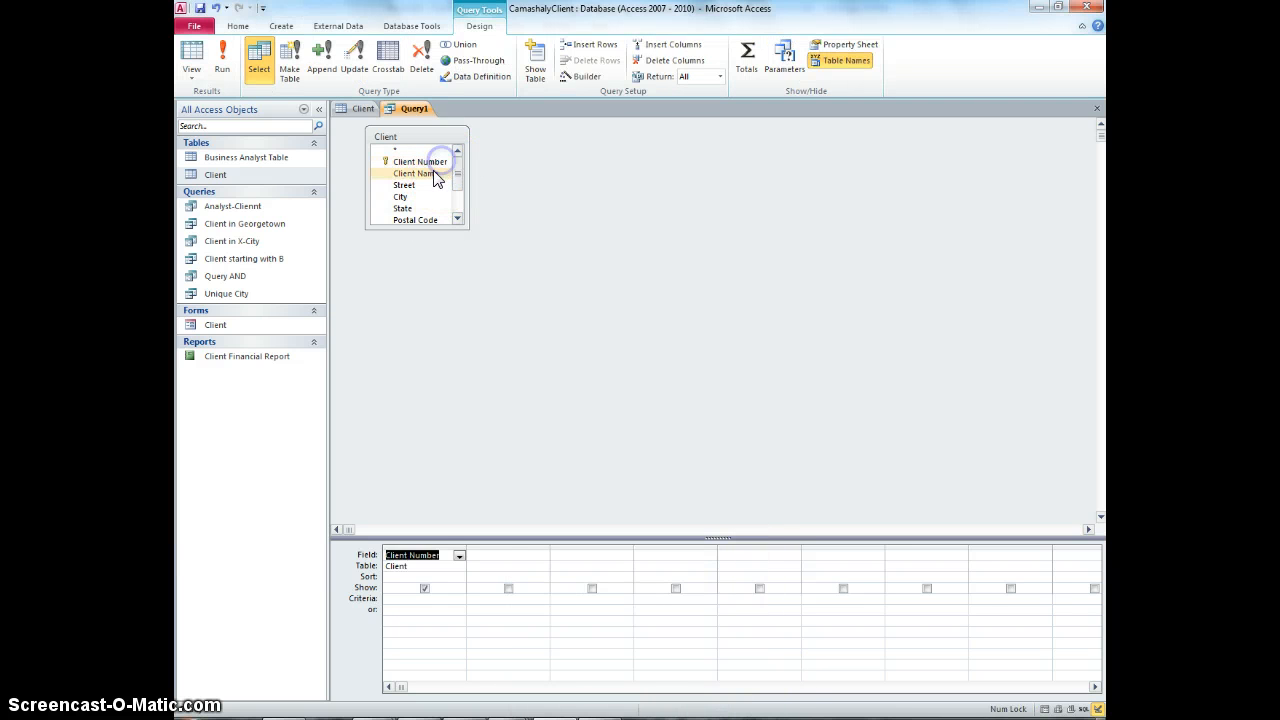
left_click(433, 174)
double_click(433, 174)
left_click(460, 218)
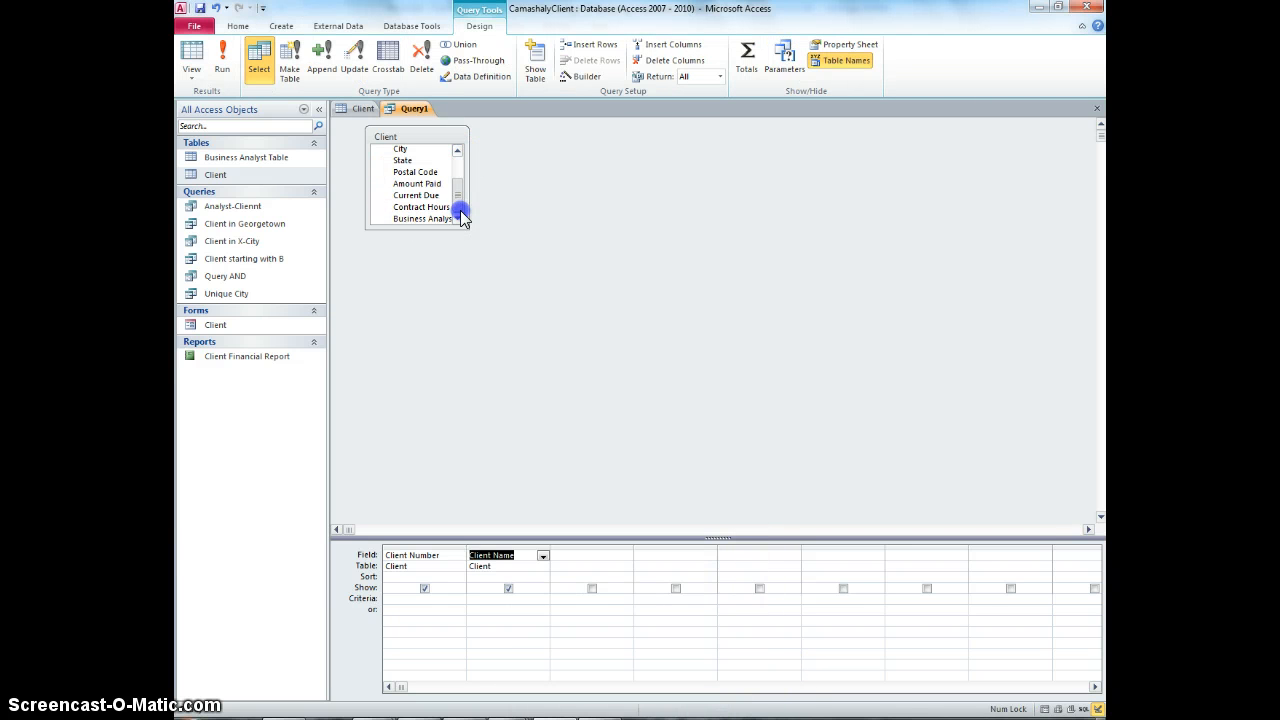
left_click(420, 184)
double_click(420, 184)
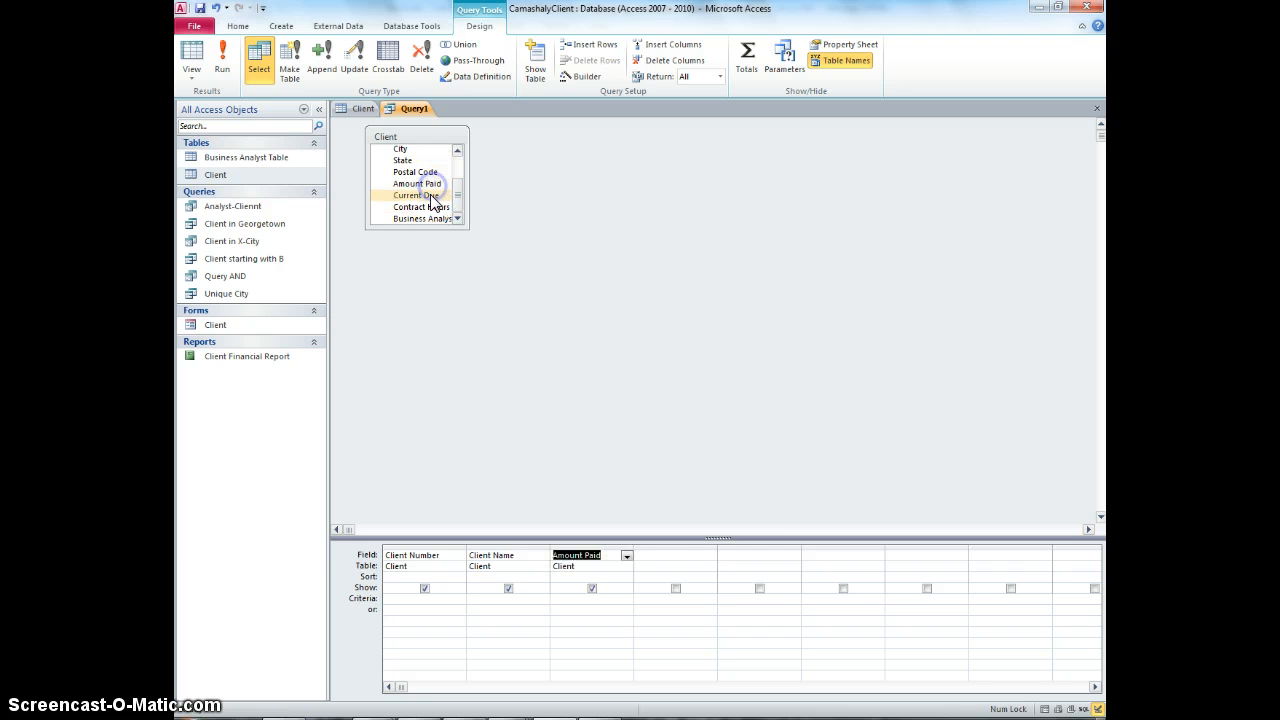
double_click(431, 196)
- Build the expression [Client]![Amount Paid] + [Client]![Current Due] as a calculated field in the first empty query column
left_click(750, 556)
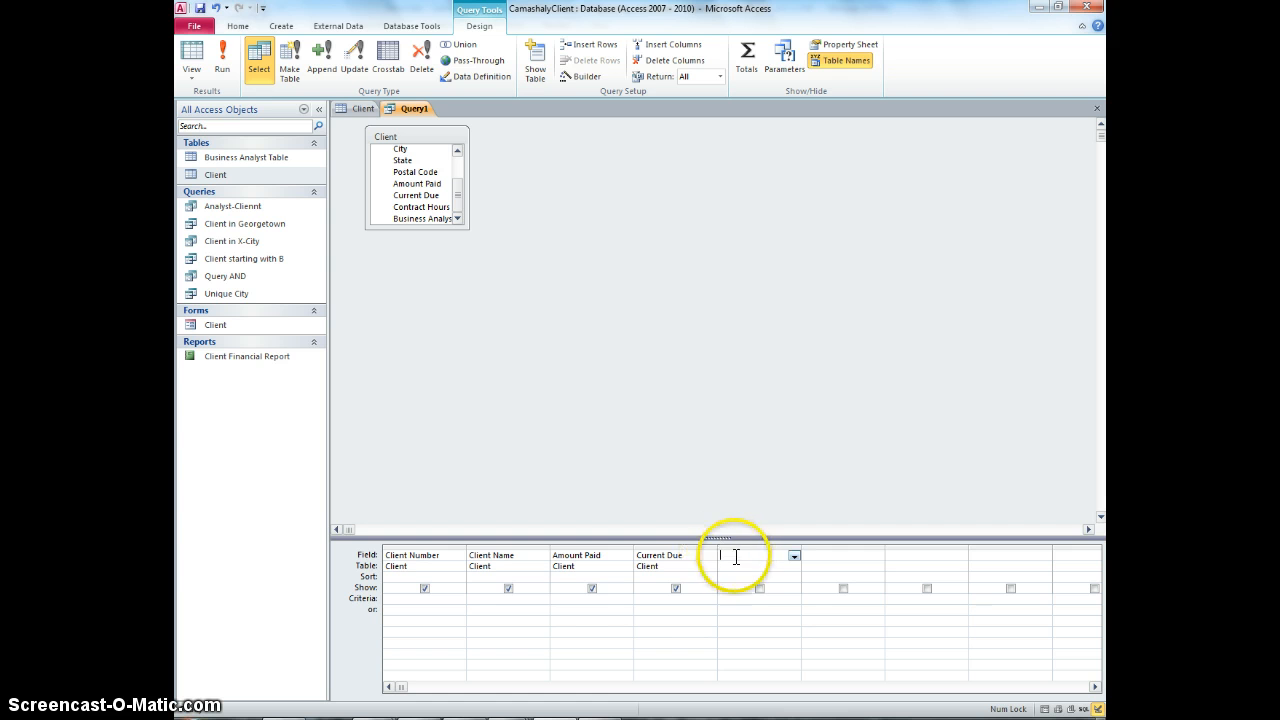
right_click(743, 556)
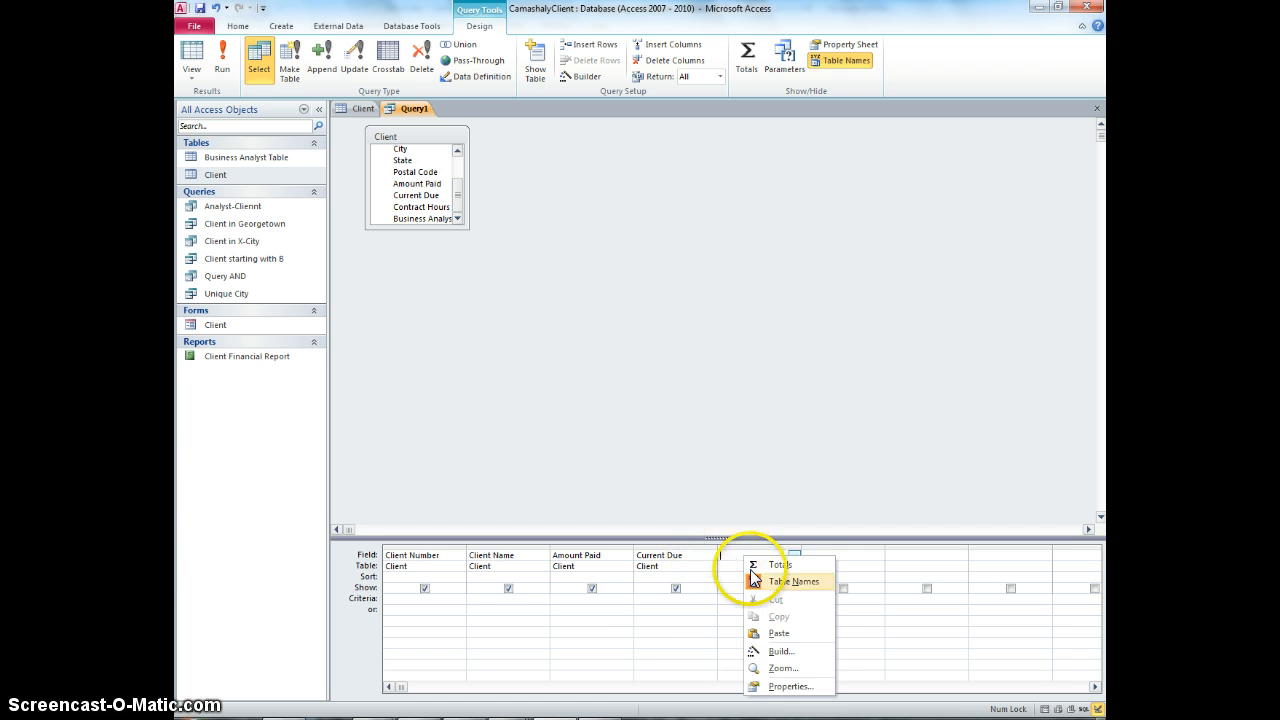
left_click(772, 652)
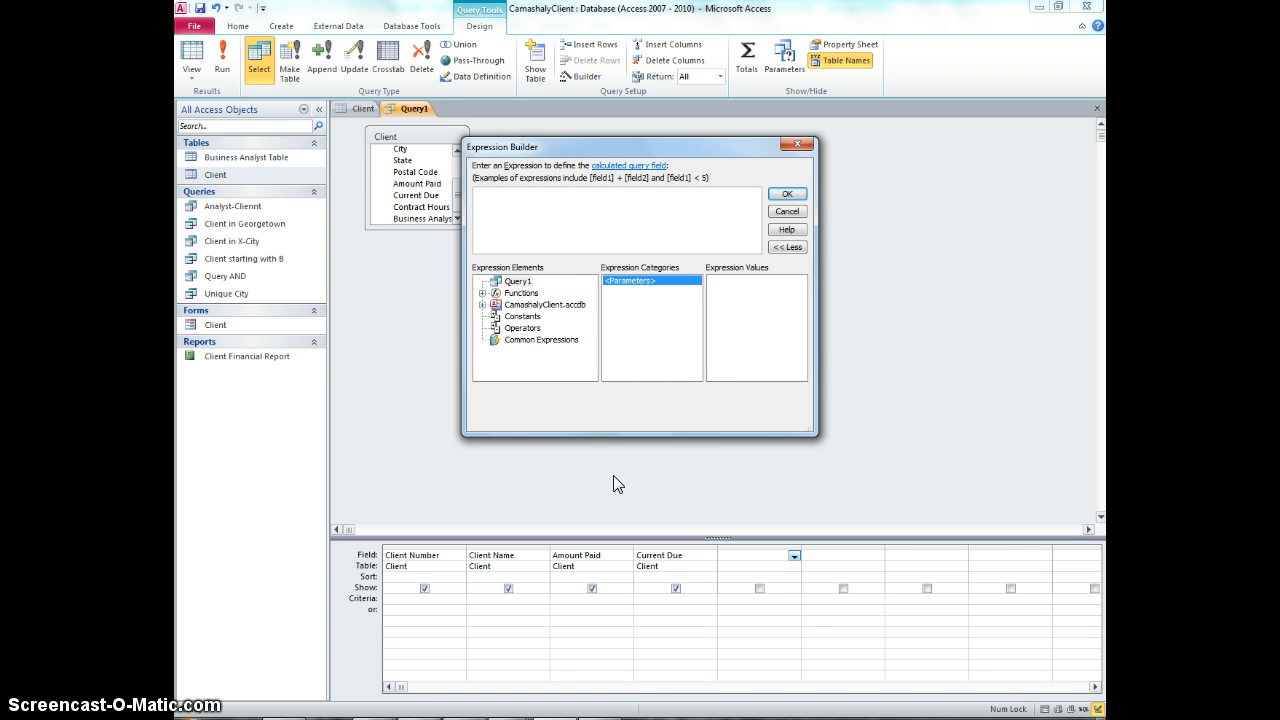
left_click(514, 282)
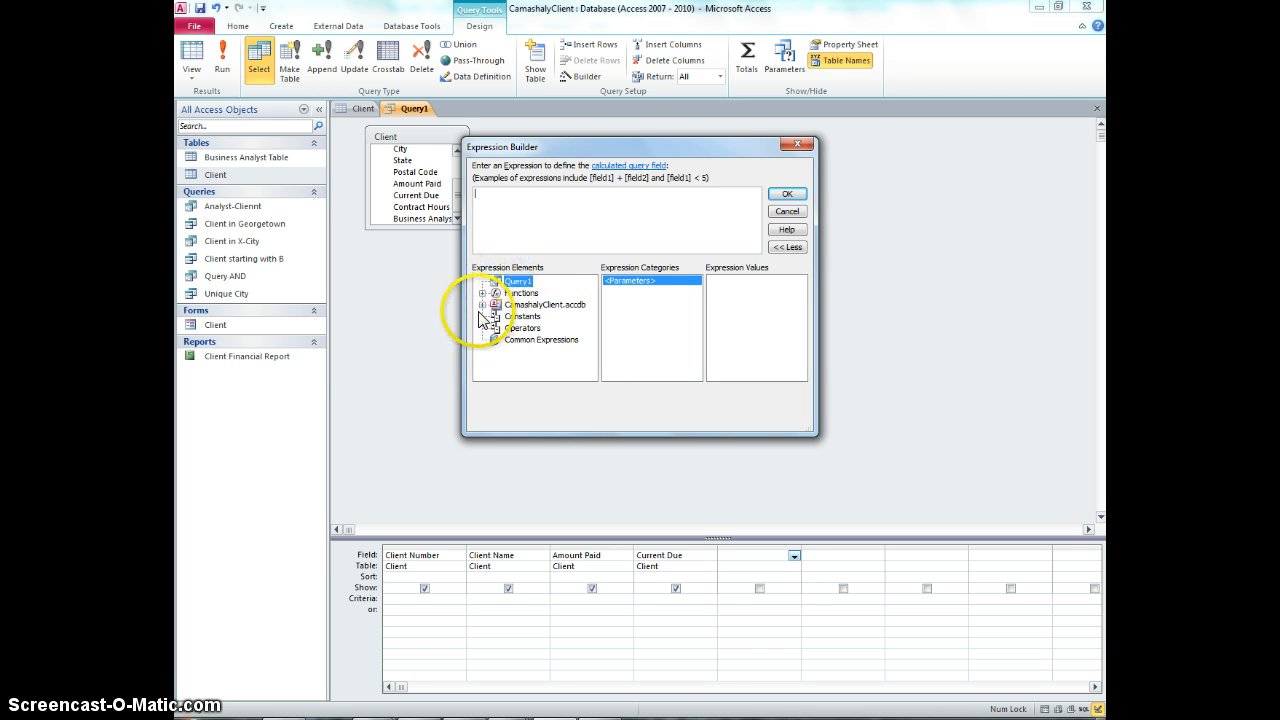
left_click(482, 304)
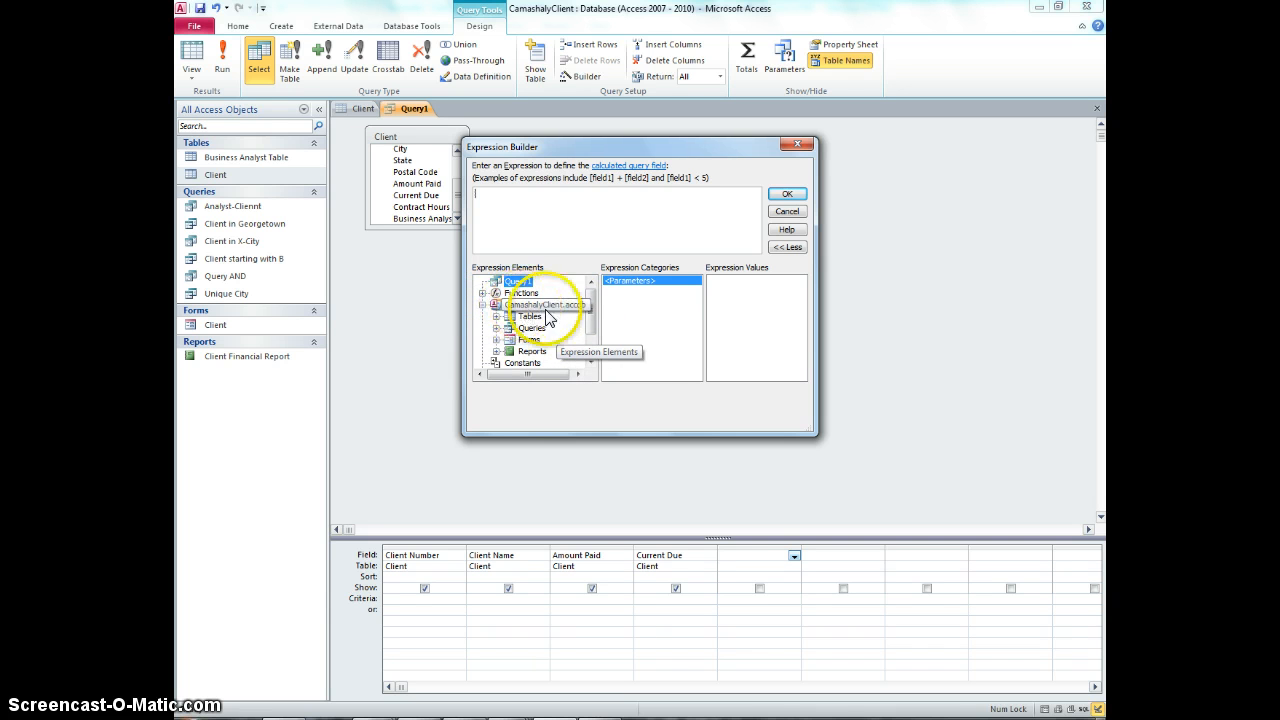
left_click(496, 316)
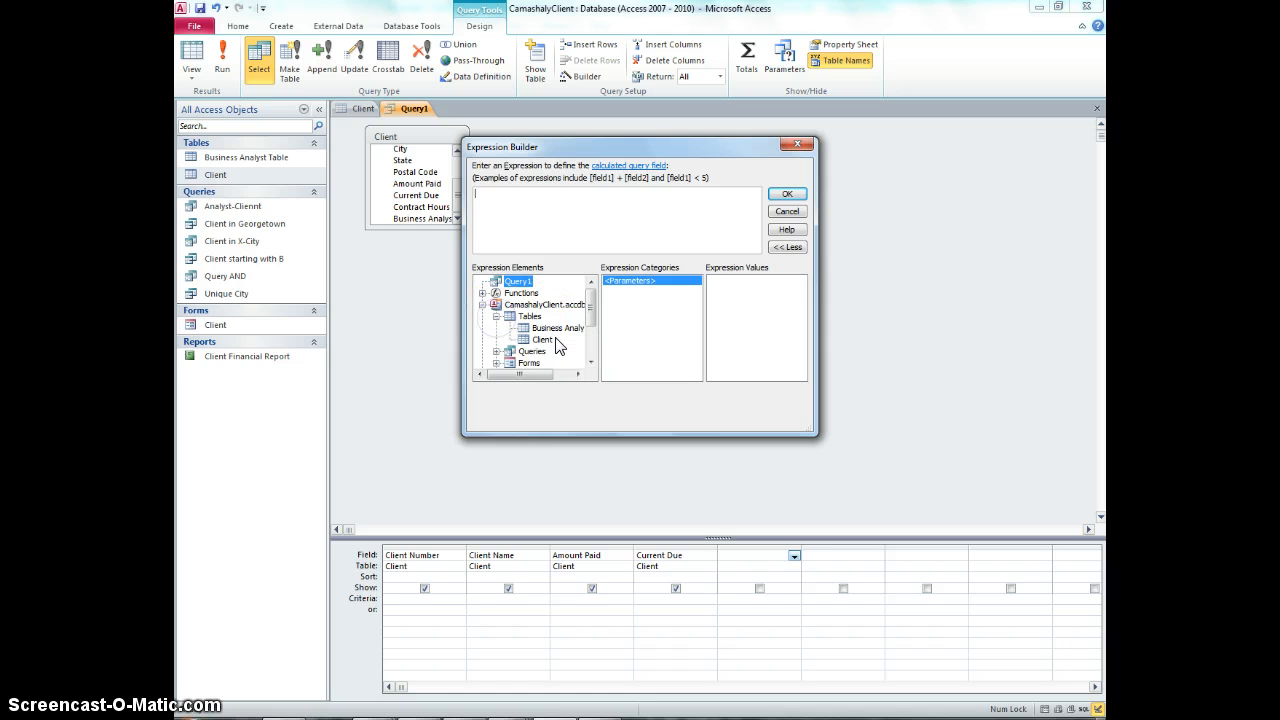
left_click(540, 340)
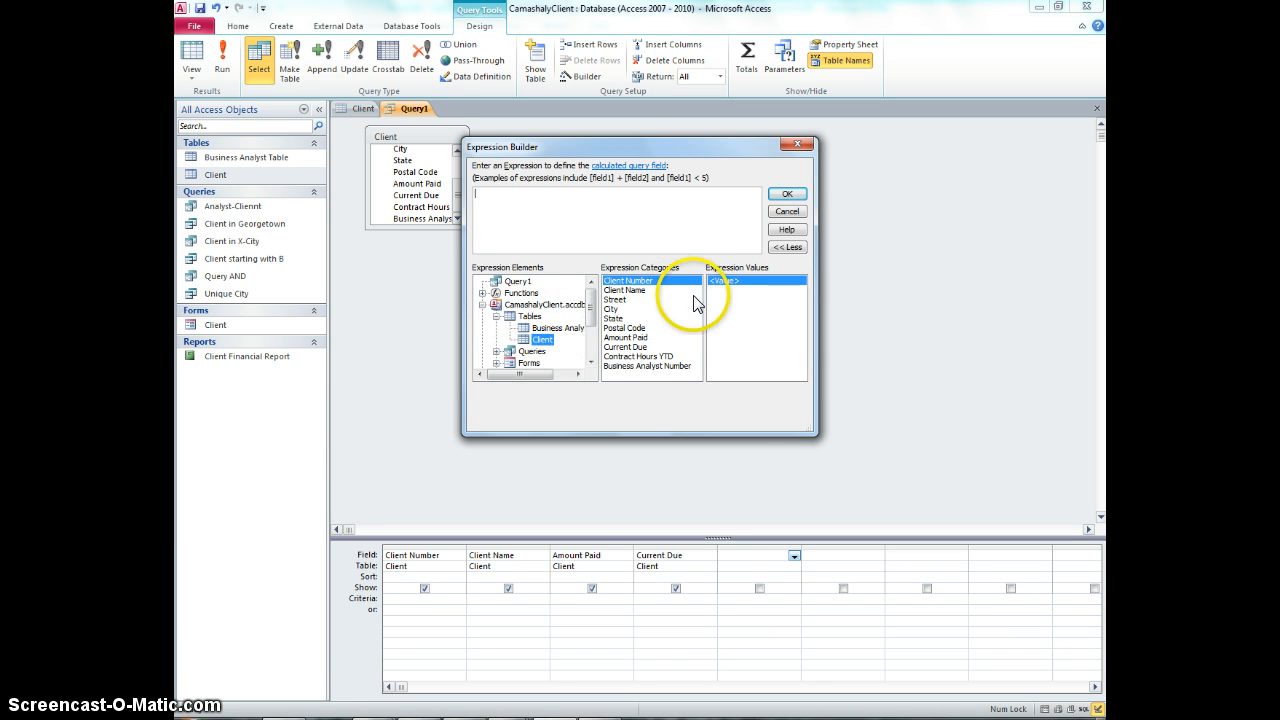
double_click(636, 338)
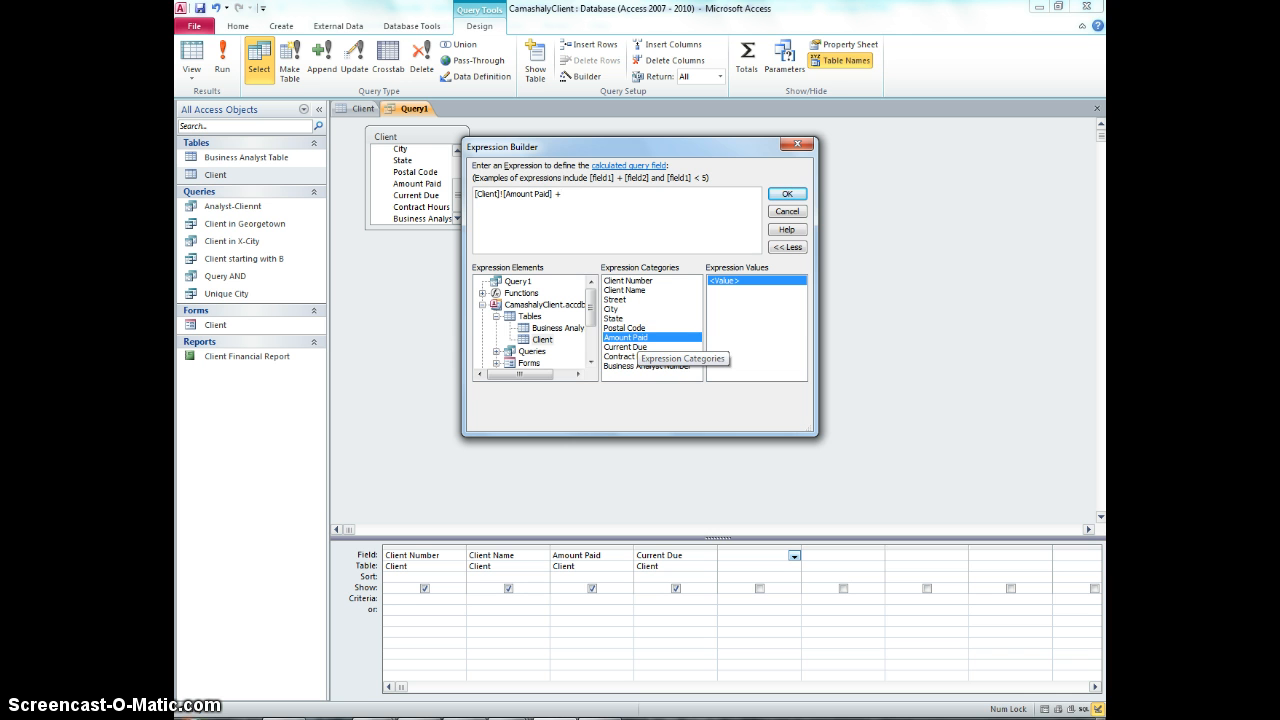
double_click(624, 347)
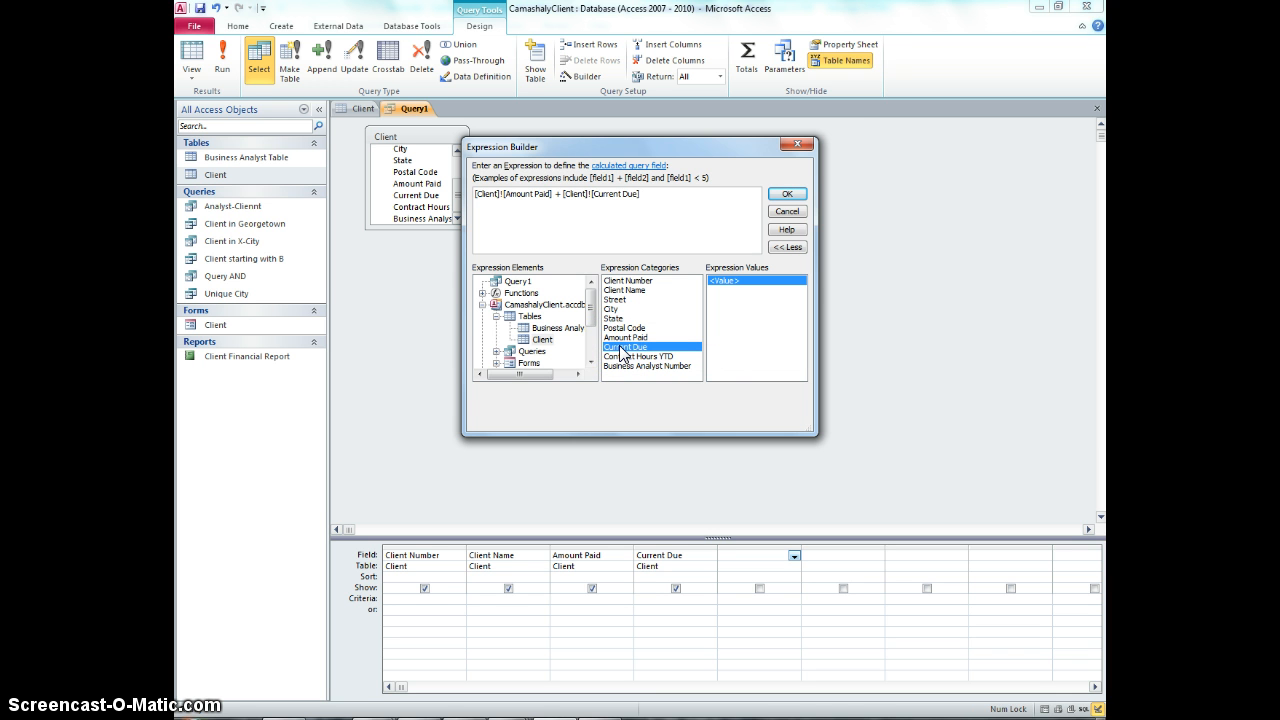
left_click(787, 194)
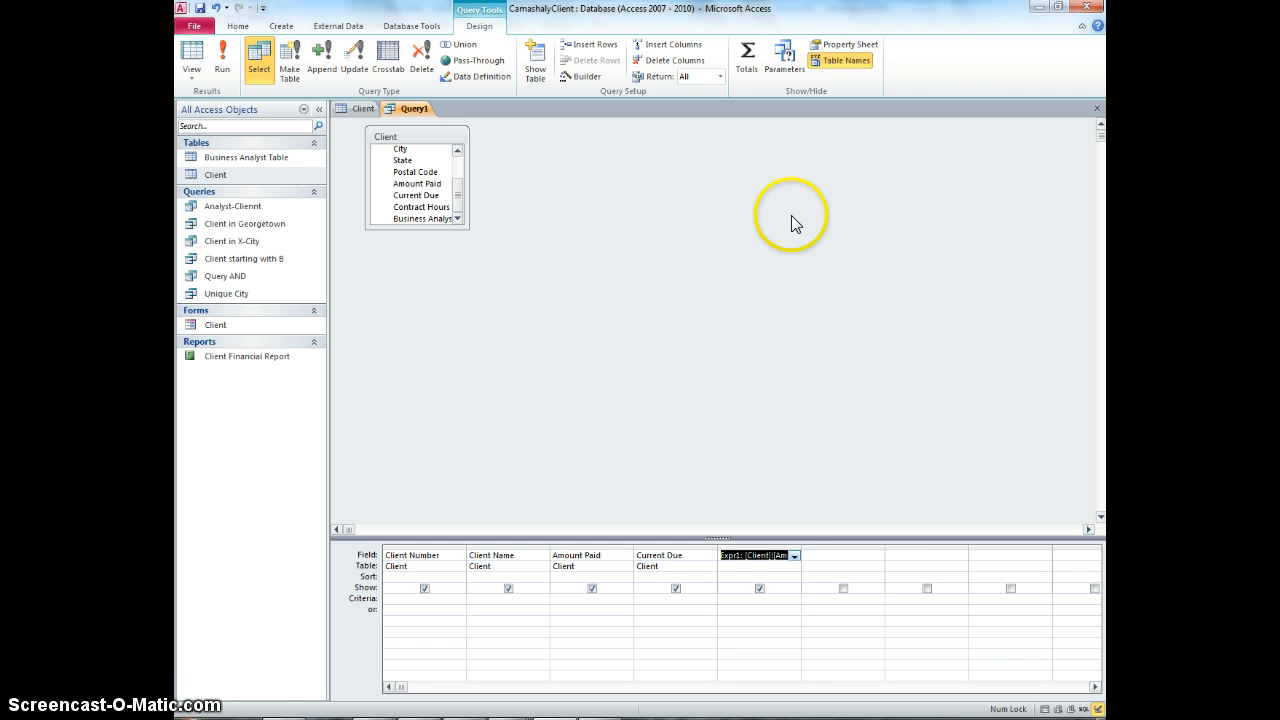
- Rename the calculated field as Total, keeping its expression after the colon
left_click(741, 557)
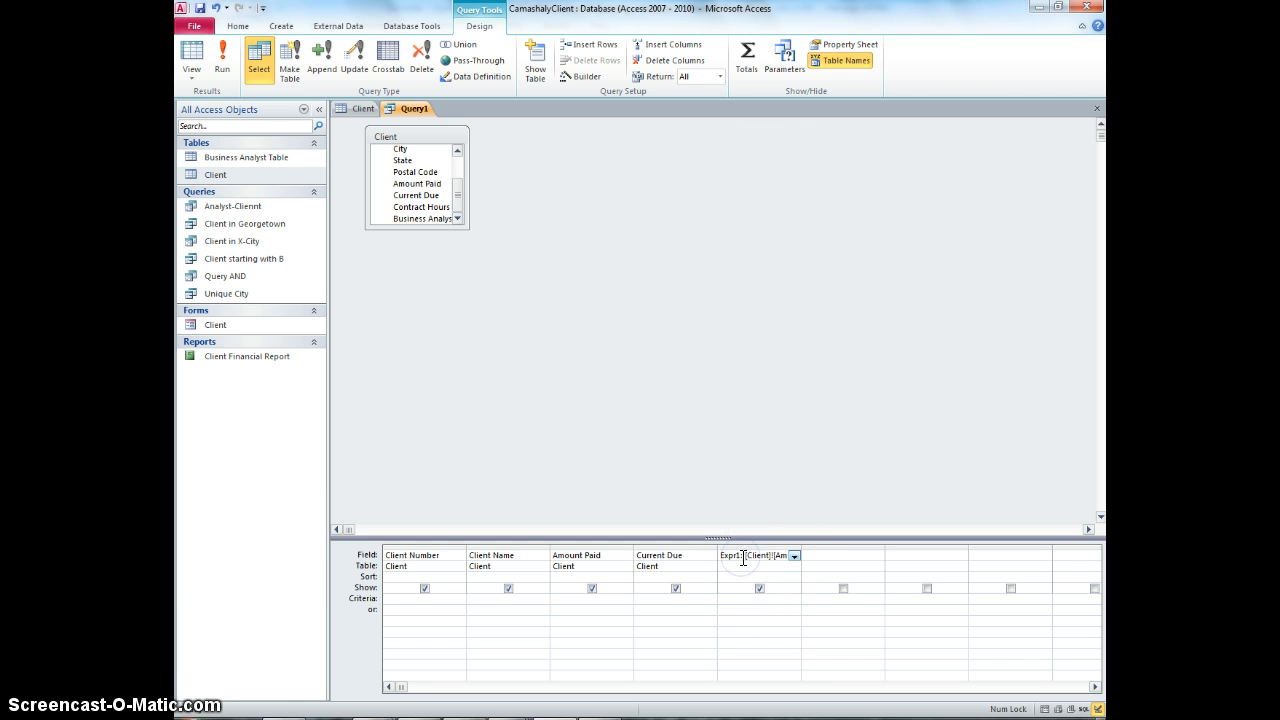
left_click_drag(740, 556, 697, 555)
type("Total")
left_click(679, 527)
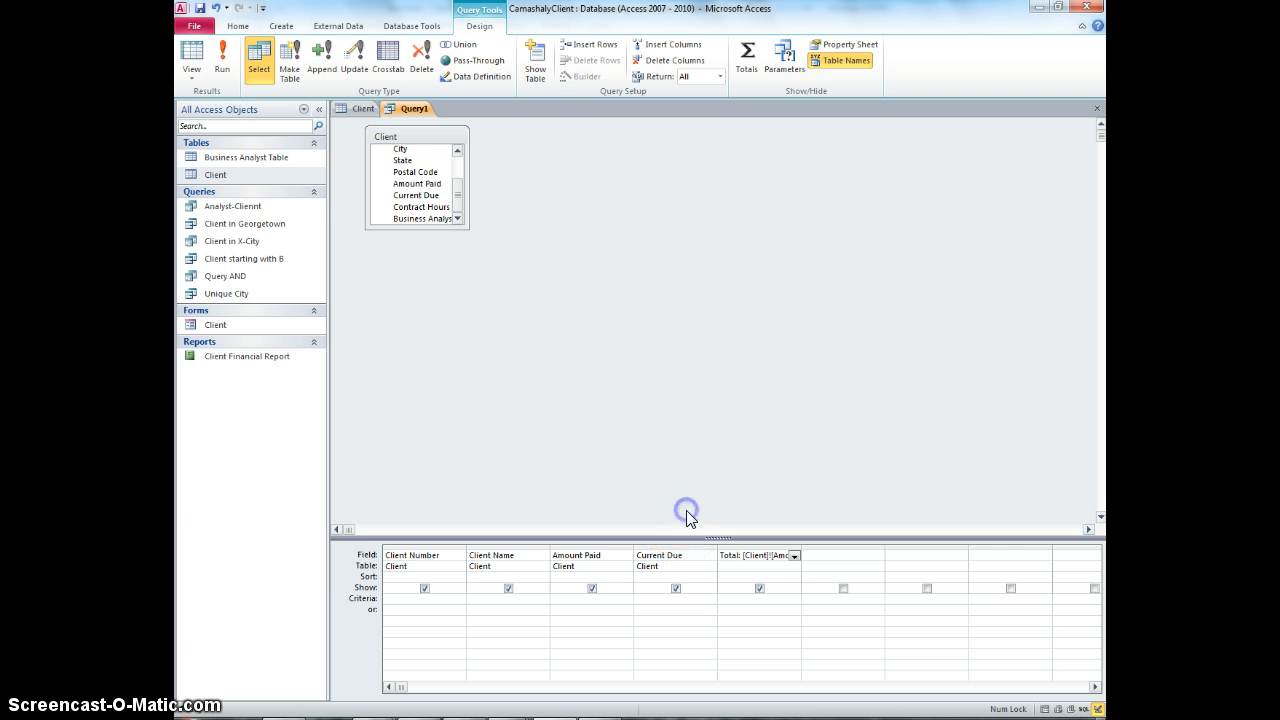
- Display the query in datasheet view and fit the Current Due column to its contents
left_click(201, 66)
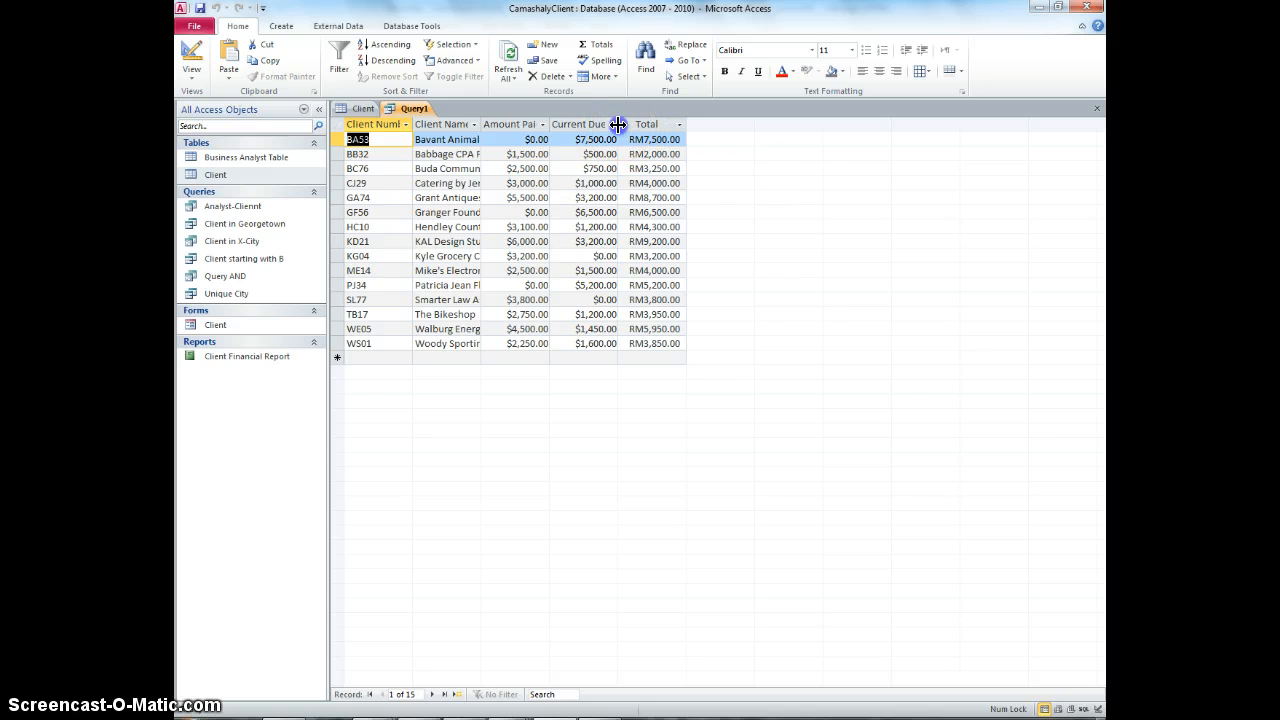
double_click(619, 125)
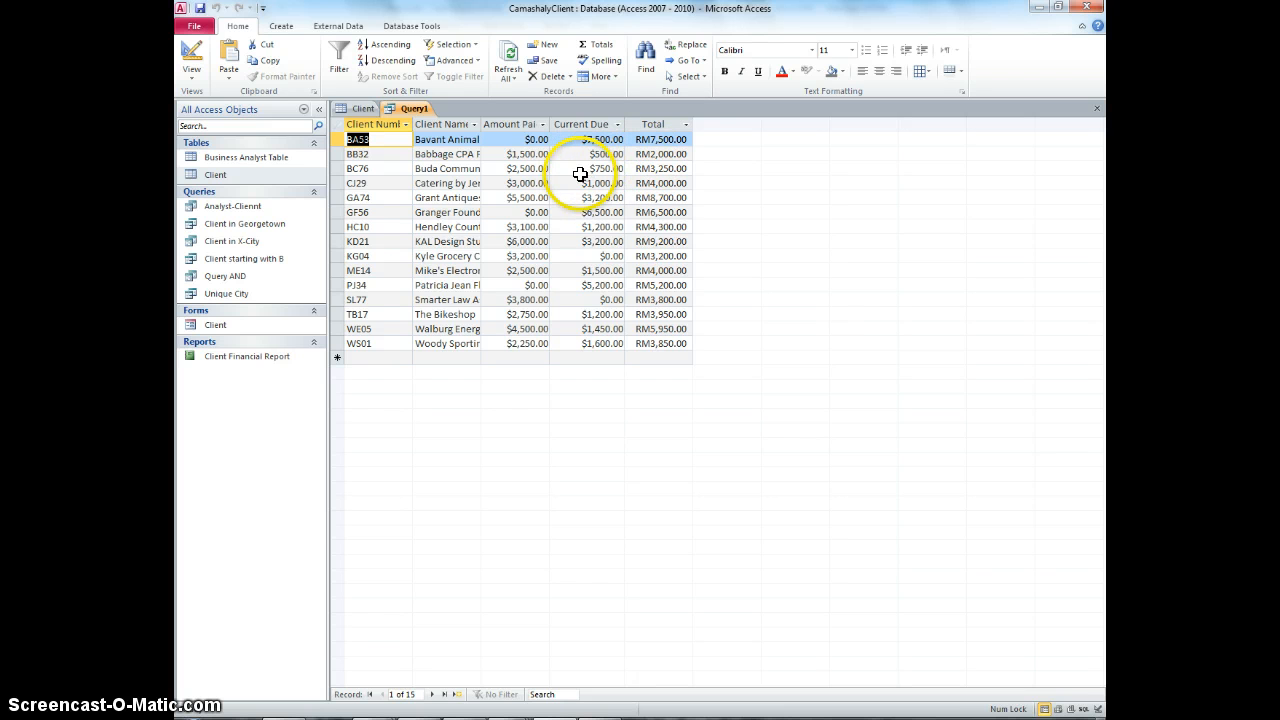
- Return the query to design view and show the field properties of the Total column
left_click(192, 66)
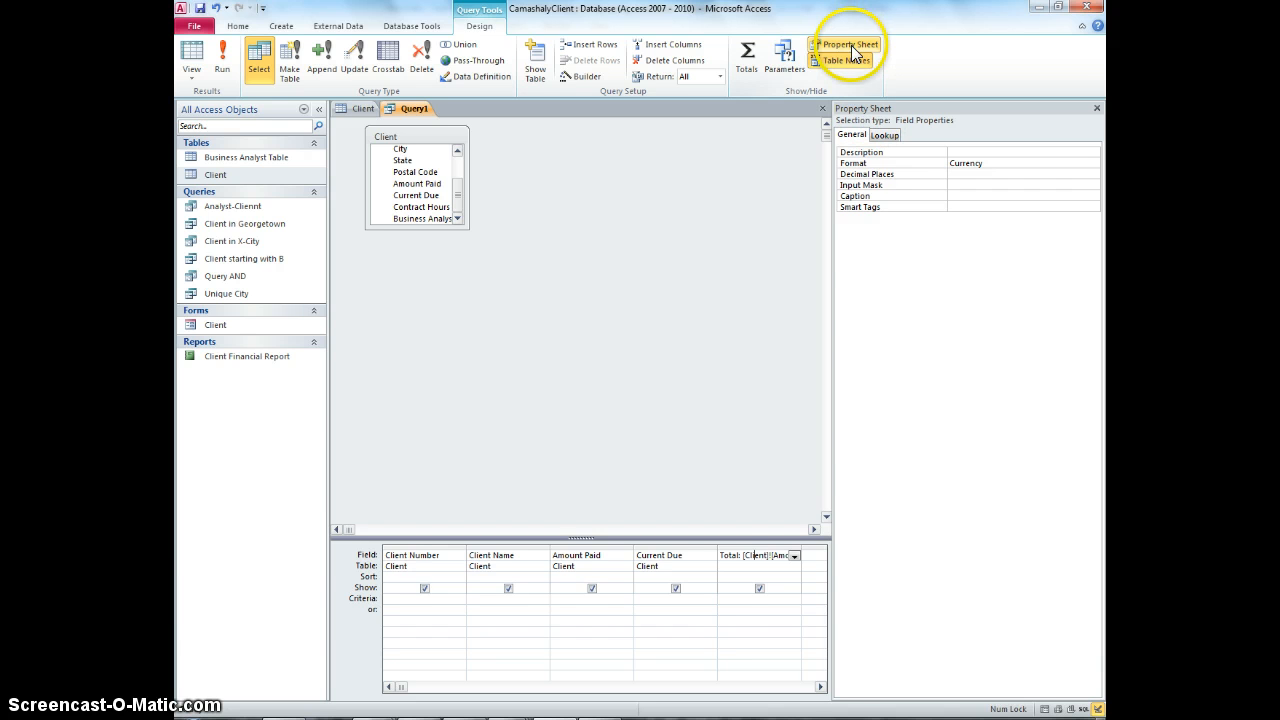
left_click(771, 558)
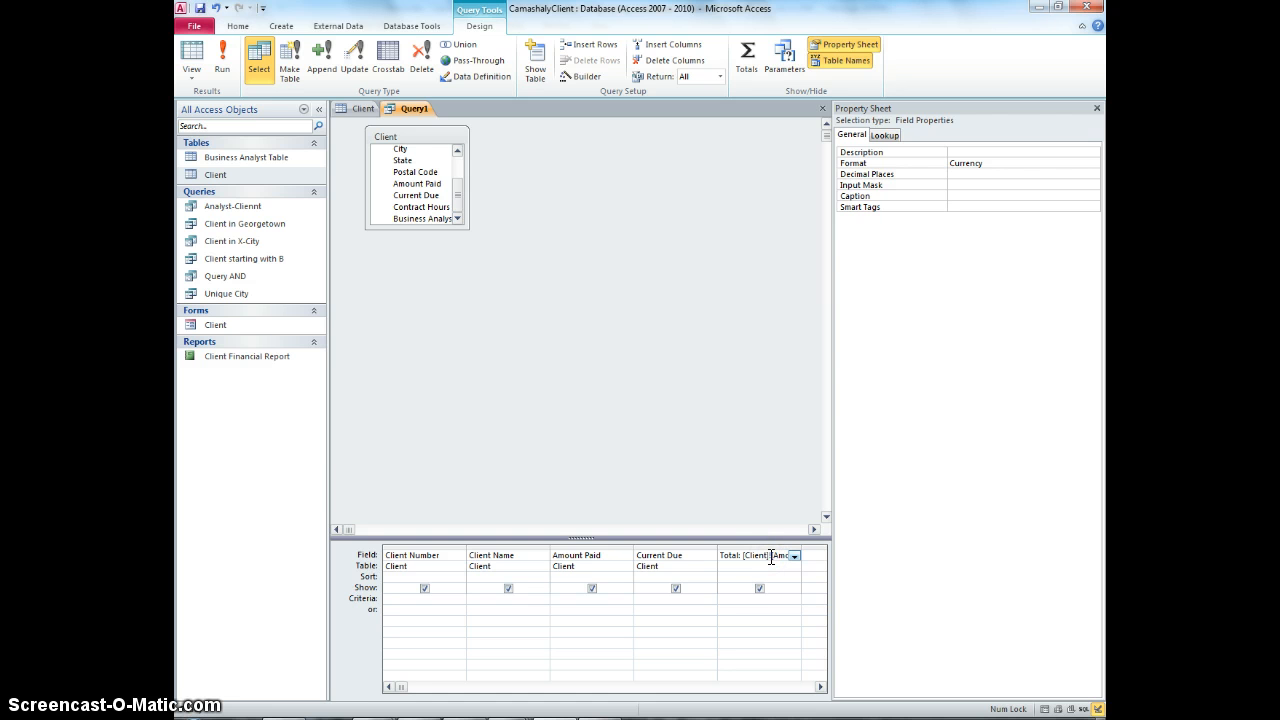
left_click(843, 47)
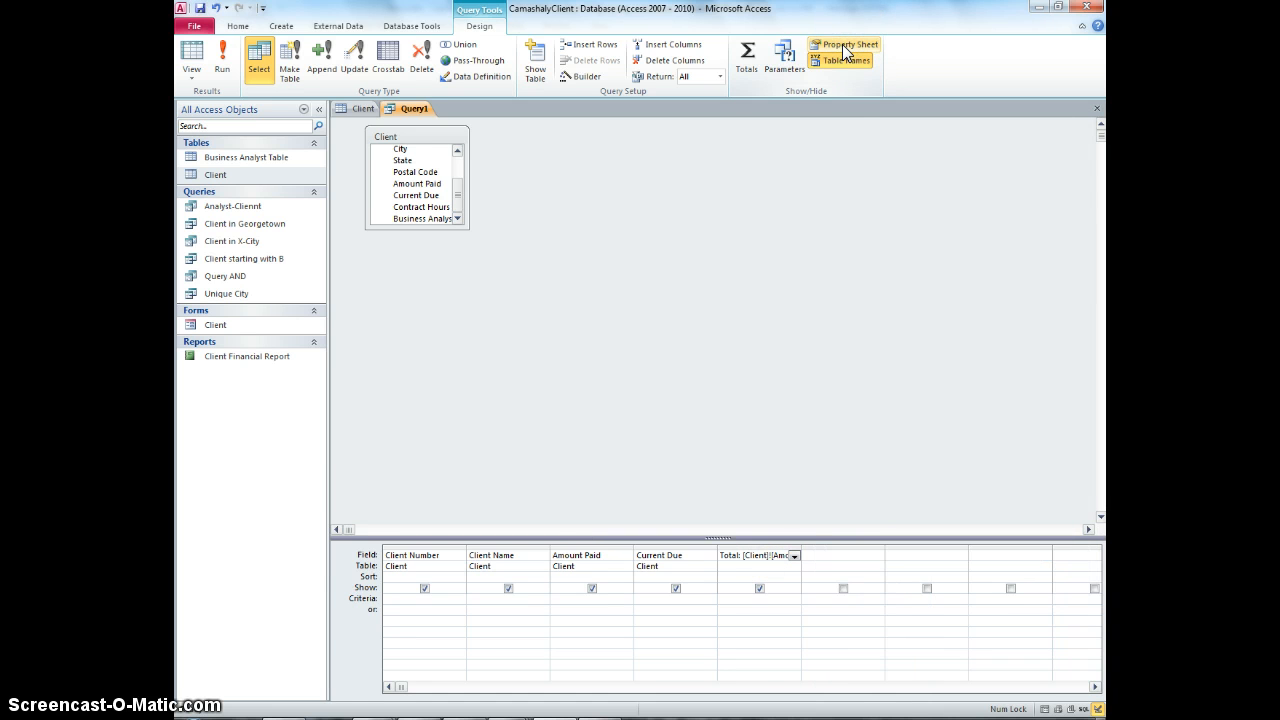
left_click(845, 50)
- Try to replace the Total field's format with the custom format $#,##0.00
left_click(999, 162)
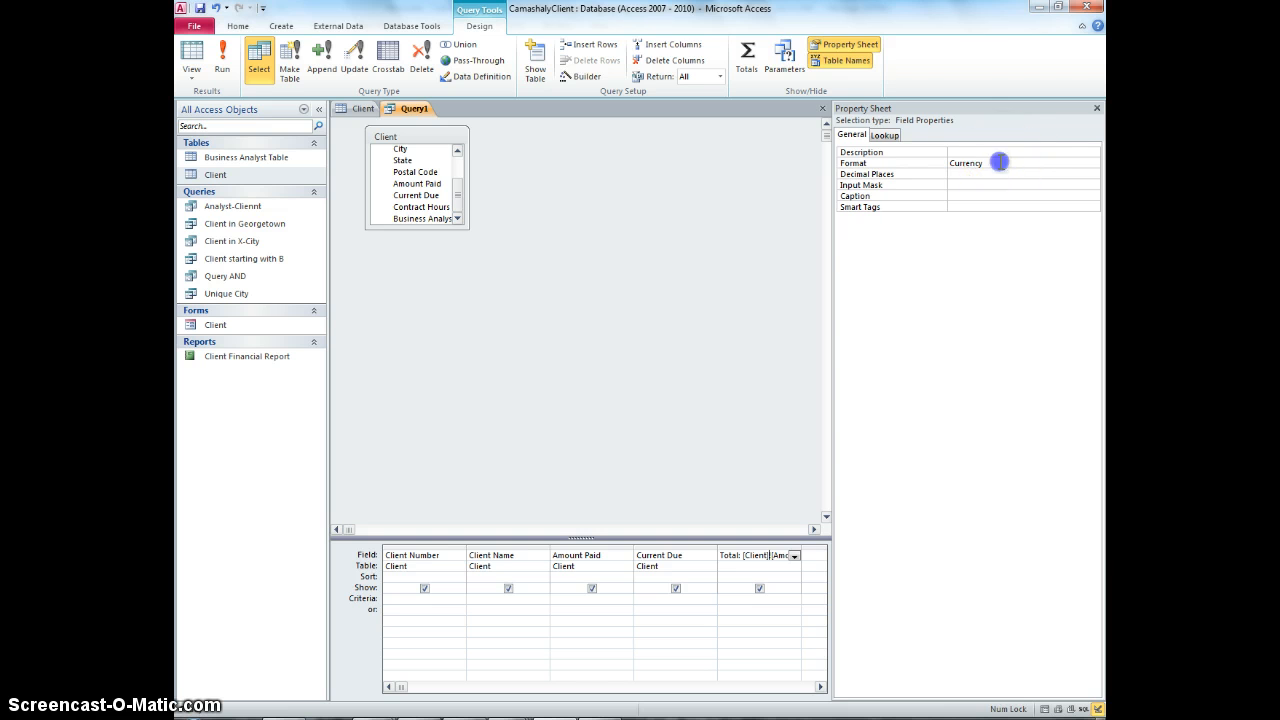
left_click(1094, 164)
left_click(1094, 164)
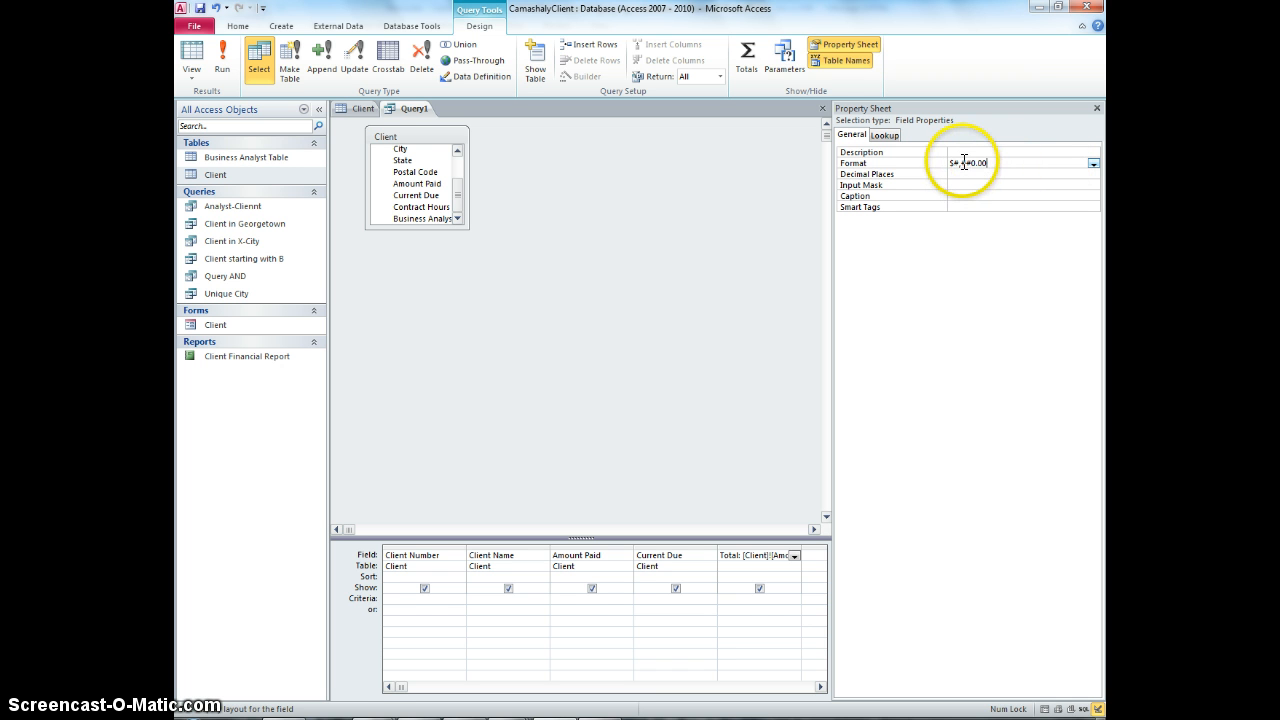
left_click_drag(971, 162, 995, 162)
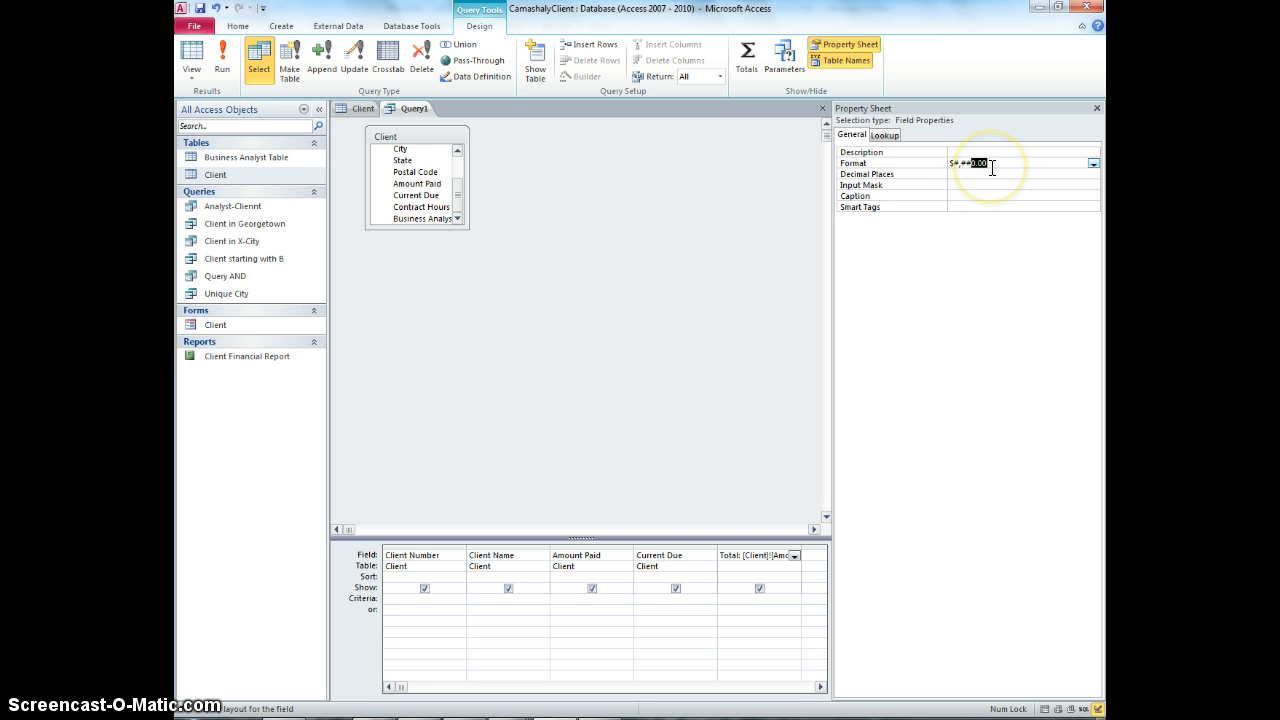
left_click(794, 194)
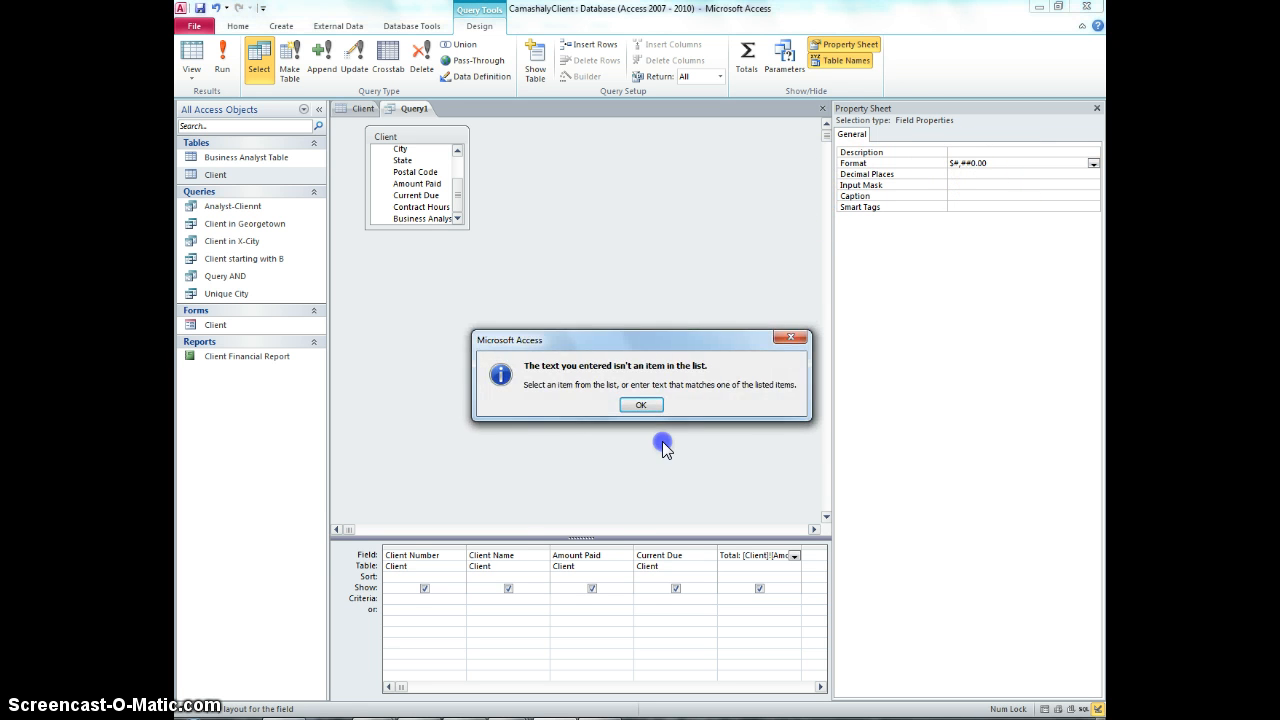
left_click(643, 405)
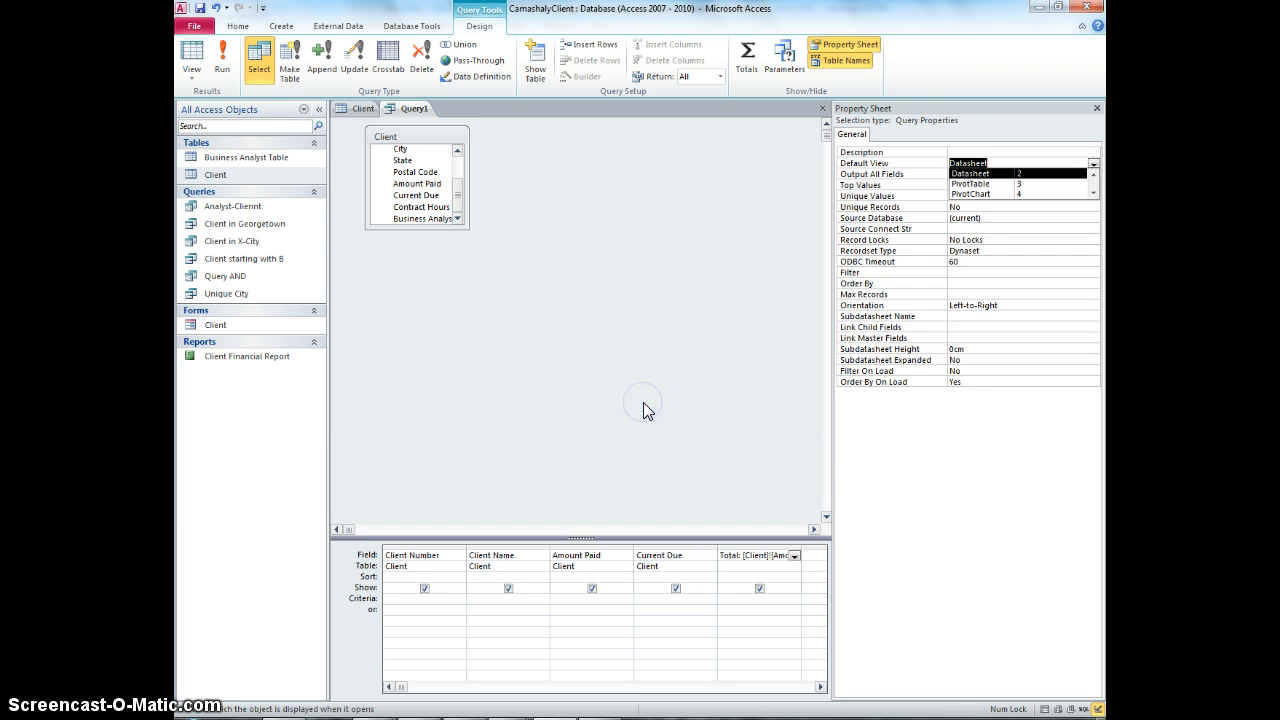
left_click(908, 525)
- Reselect the Total field and set its format to $#,##0.00 so amounts use the dollar sign
left_click(760, 554)
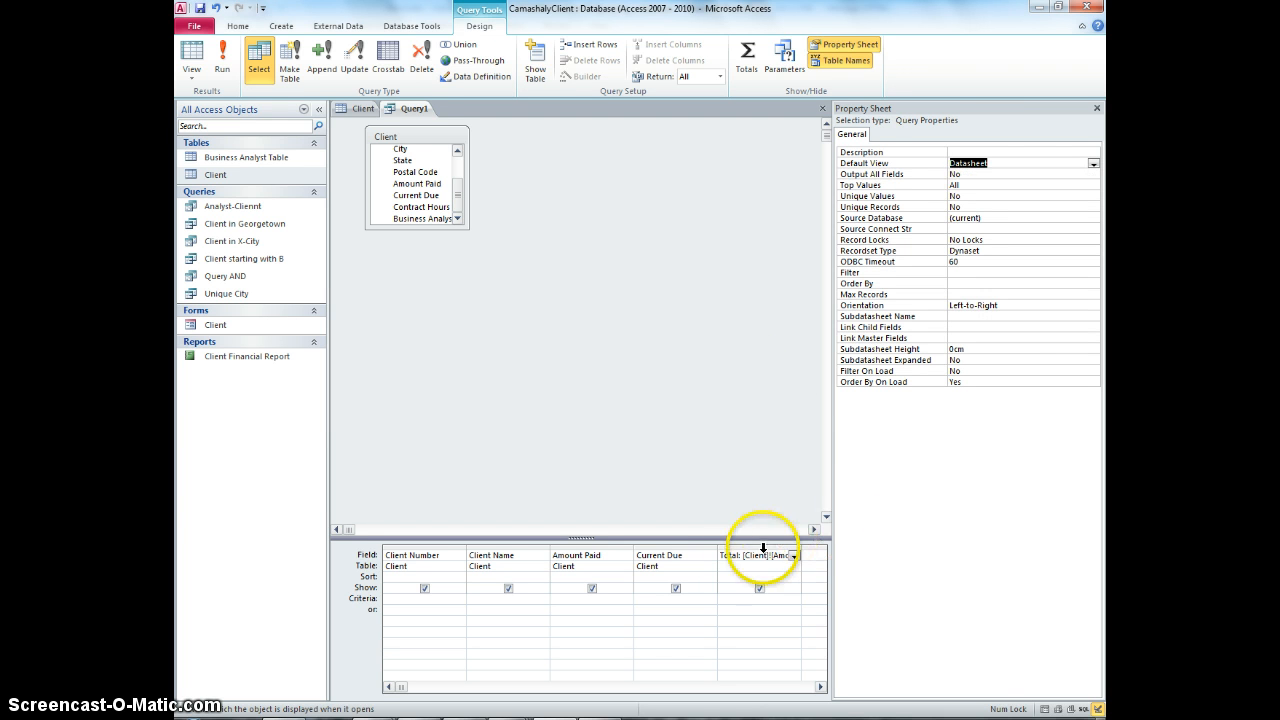
double_click(1004, 163)
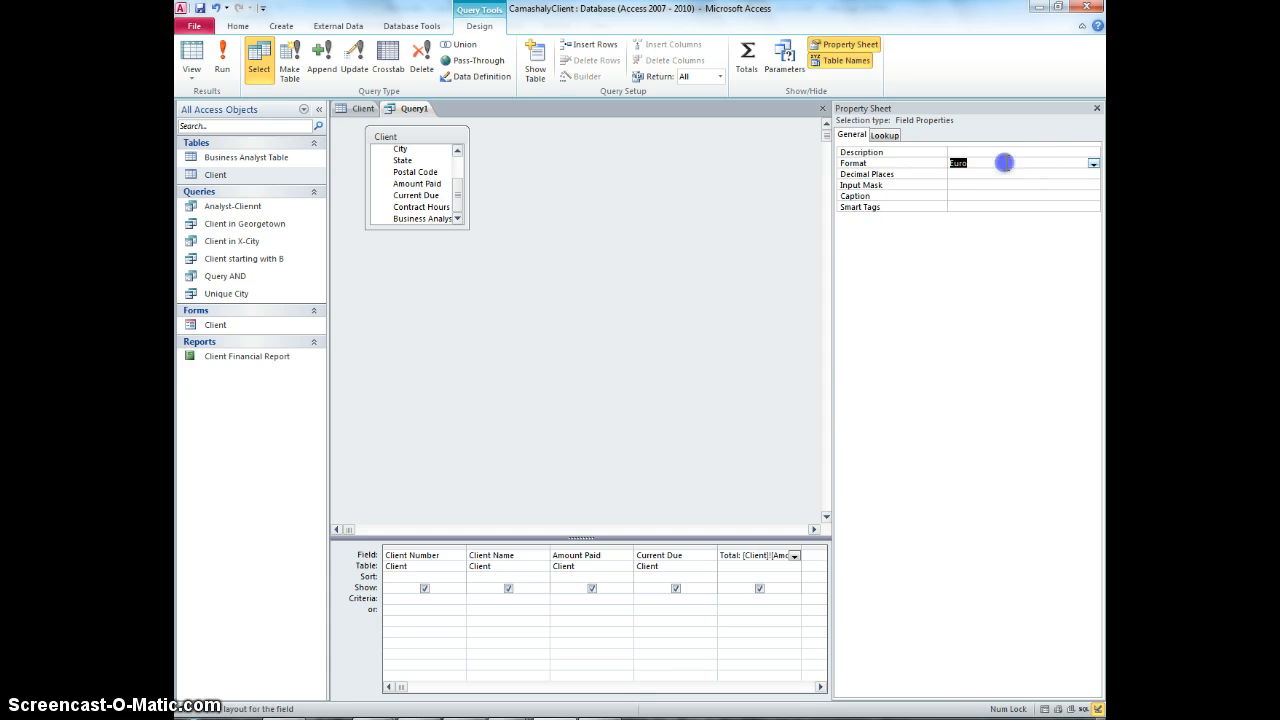
left_click_drag(1004, 163, 890, 163)
key("Return")
- Run the query and widen the Client Name column to fit the full names
left_click(224, 66)
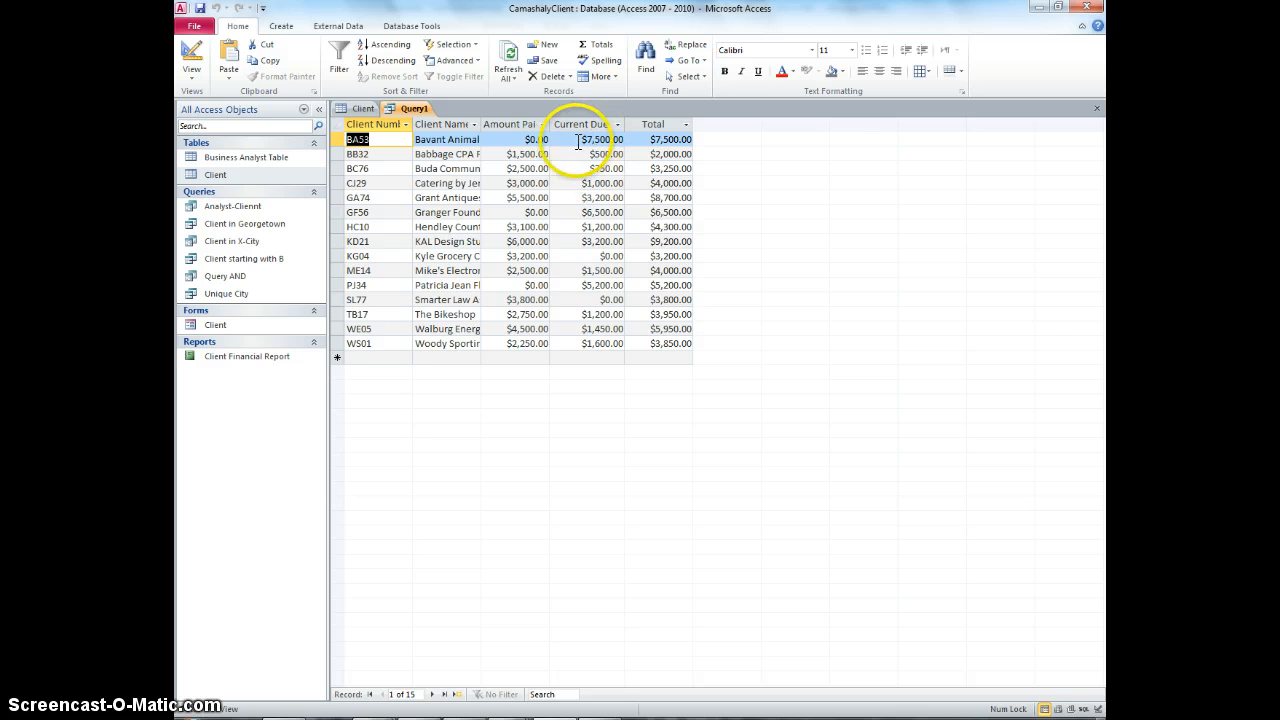
left_click_drag(483, 123, 485, 123)
double_click(485, 123)
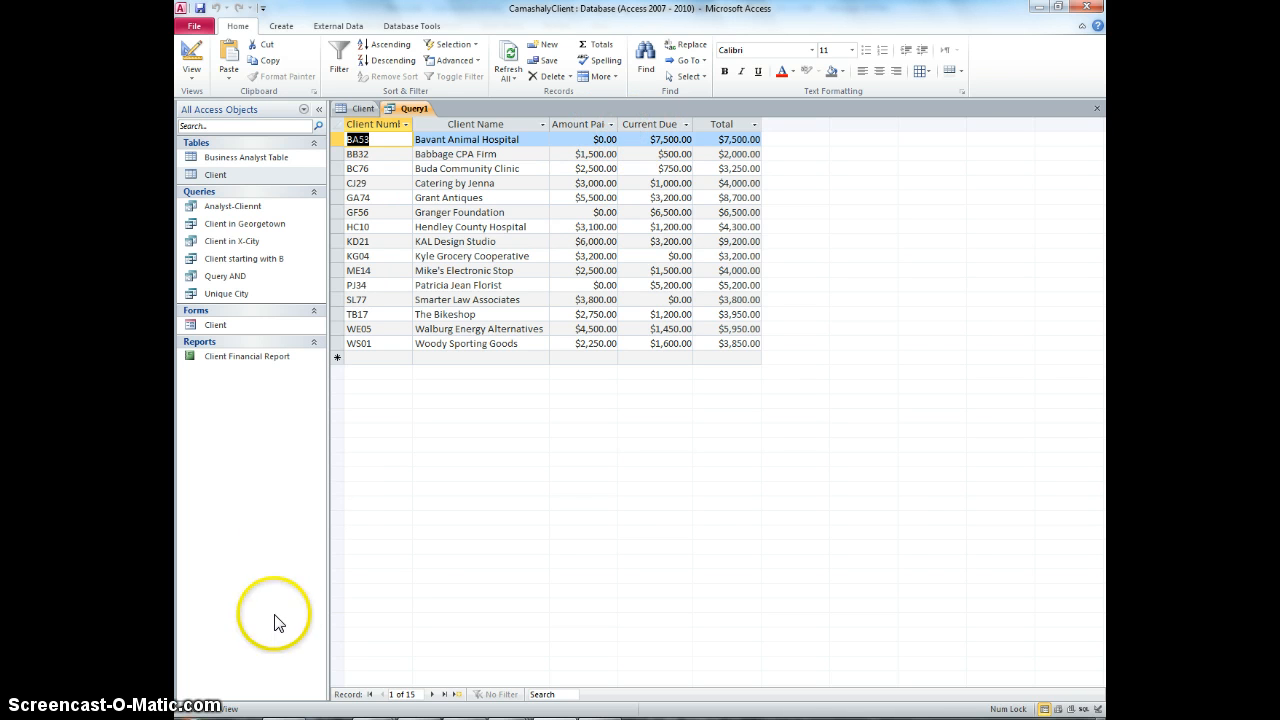
- Return to design view and set the Current Due field's caption to Due
left_click(185, 58)
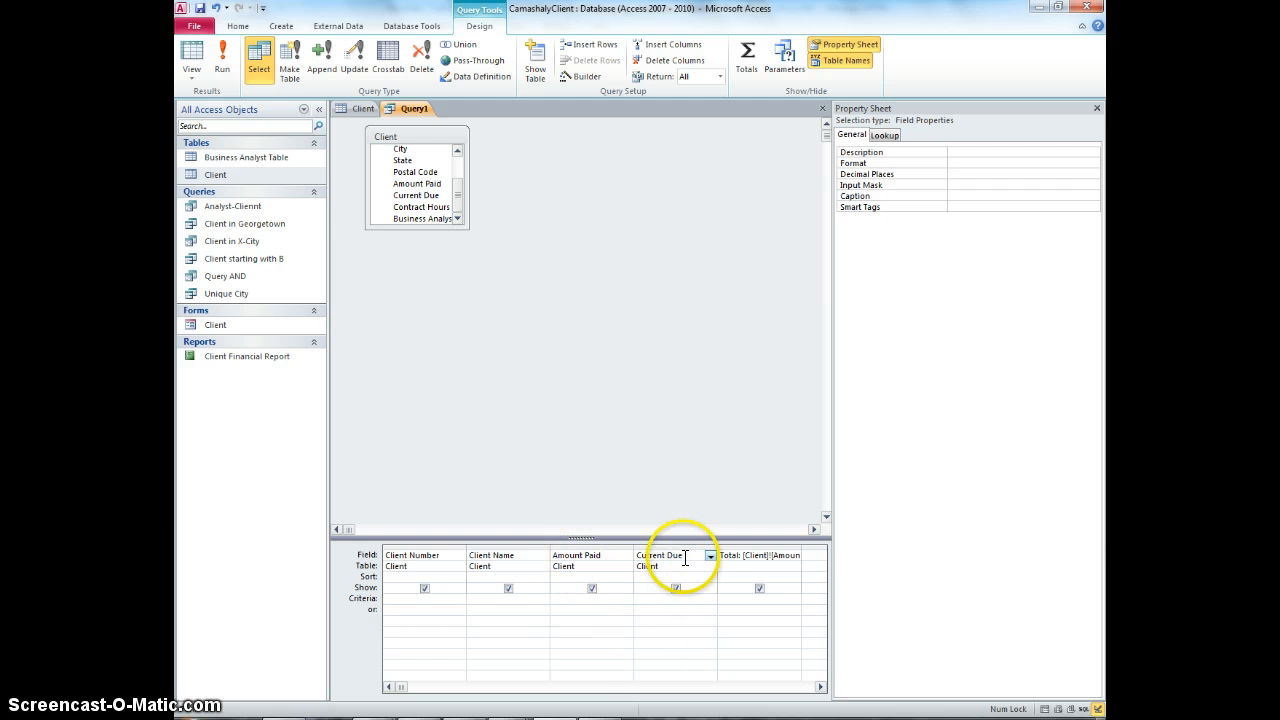
left_click(965, 196)
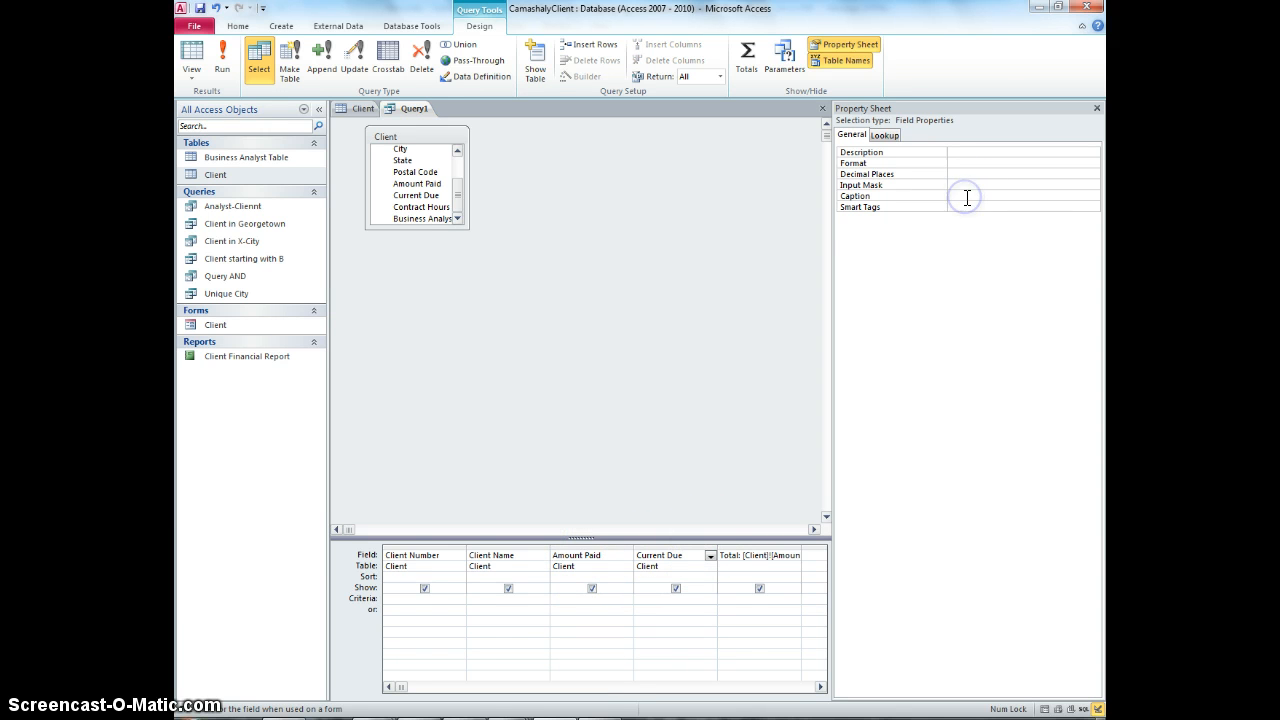
type("Due")
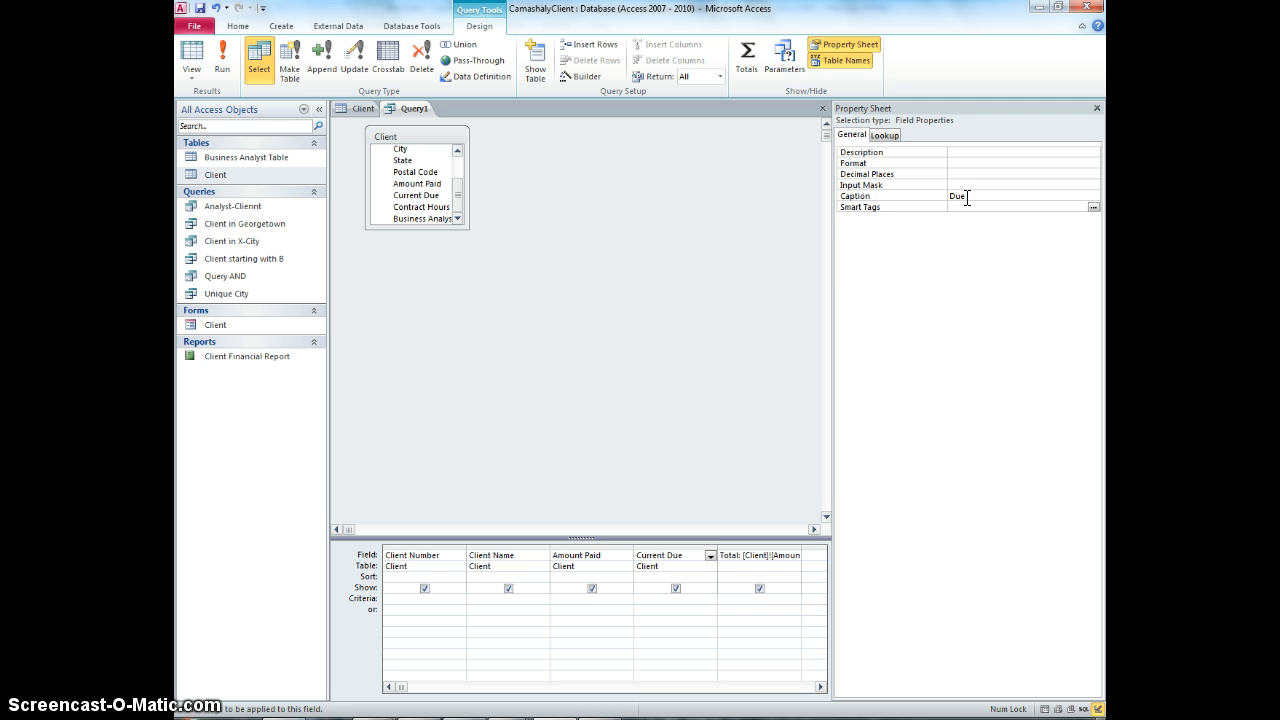
- Set the Amount Paid field's caption to Paid and show the query results in datasheet view
left_click(597, 555)
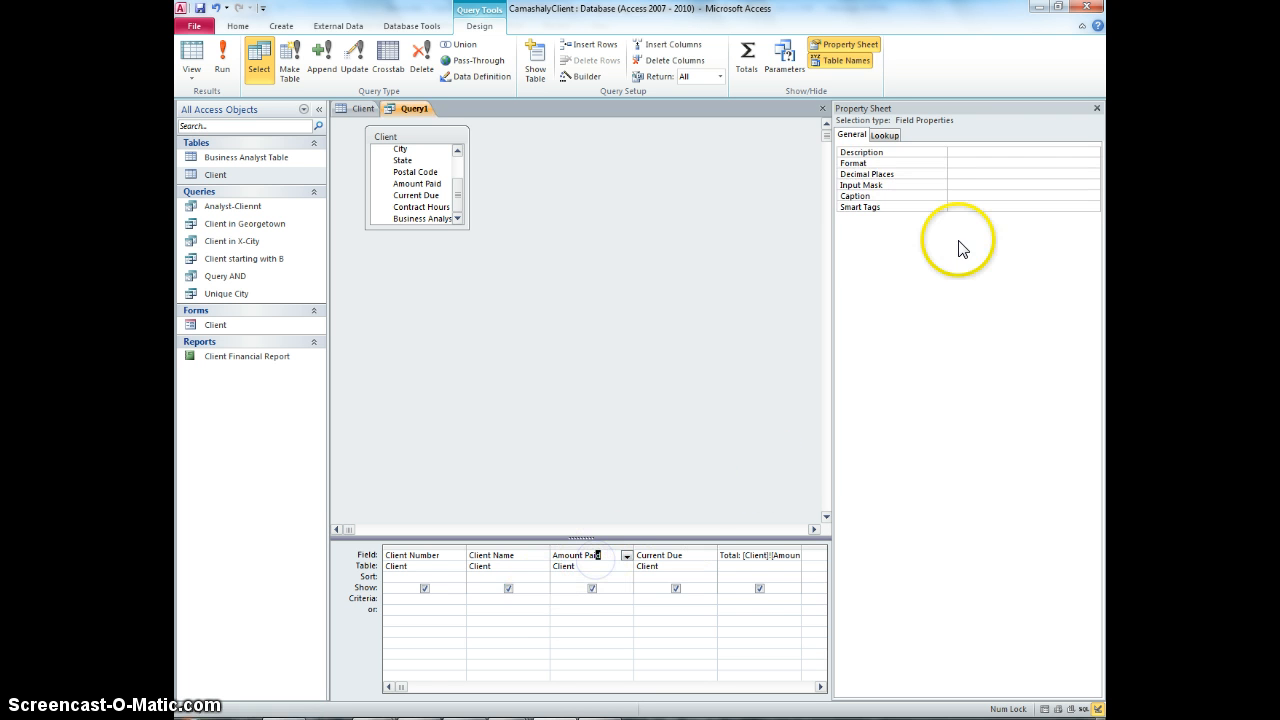
left_click(963, 195)
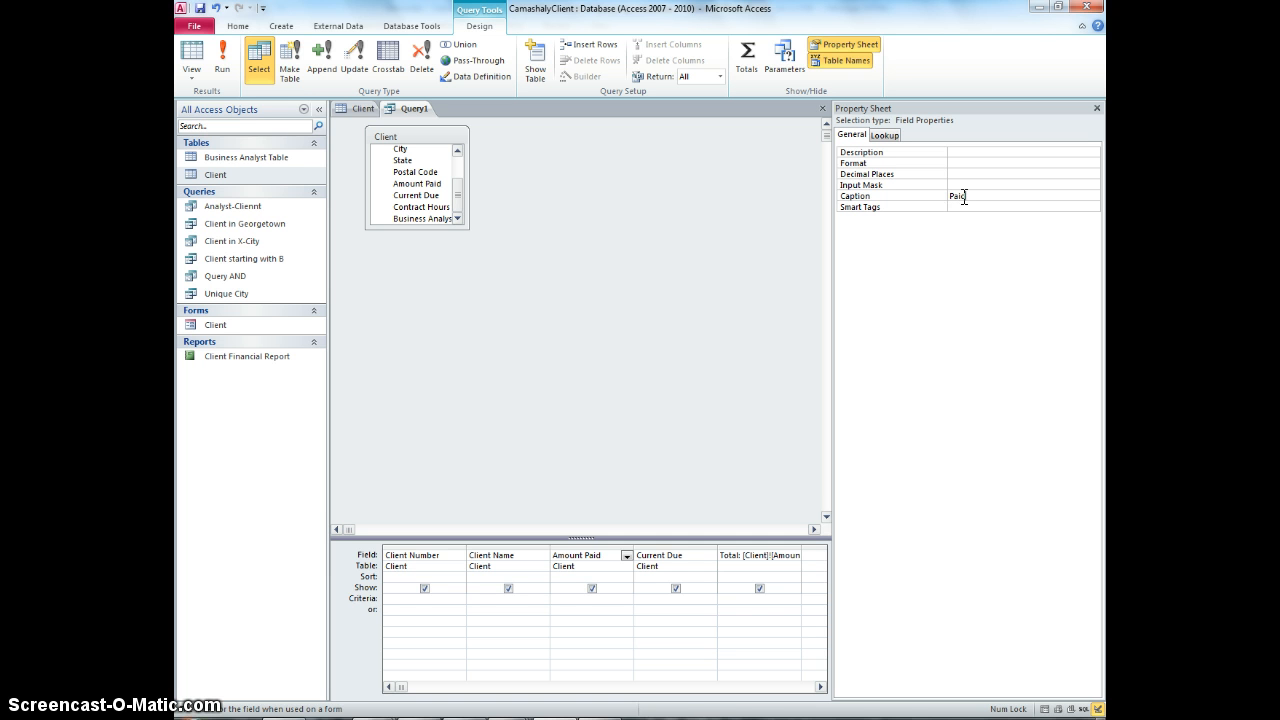
left_click(194, 66)
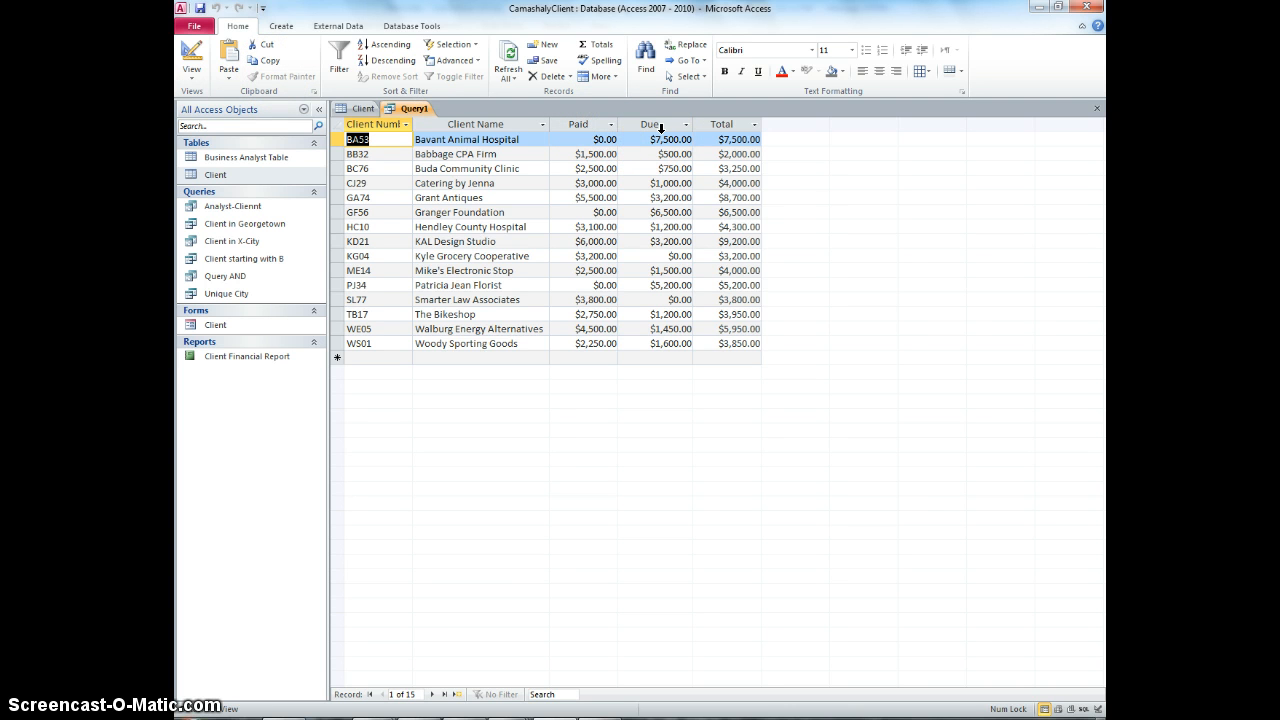
- Save the query under the name Calculated Field - Total
right_click(416, 113)
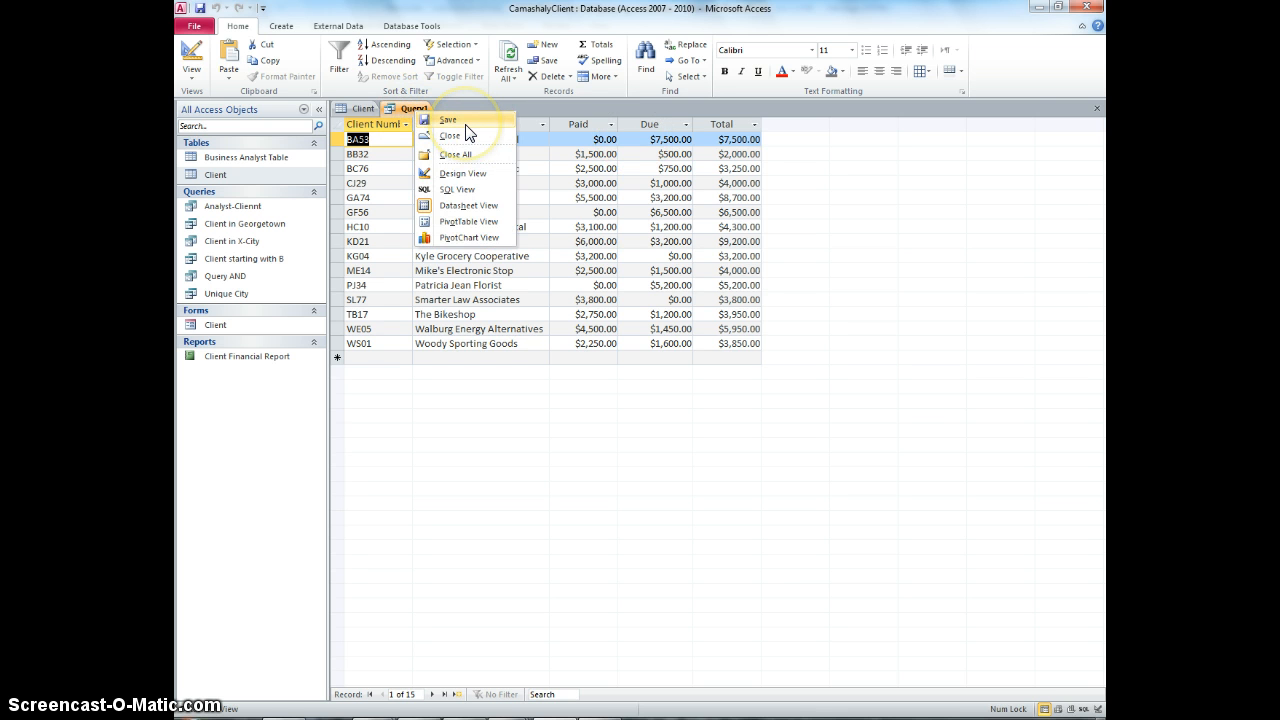
left_click(460, 121)
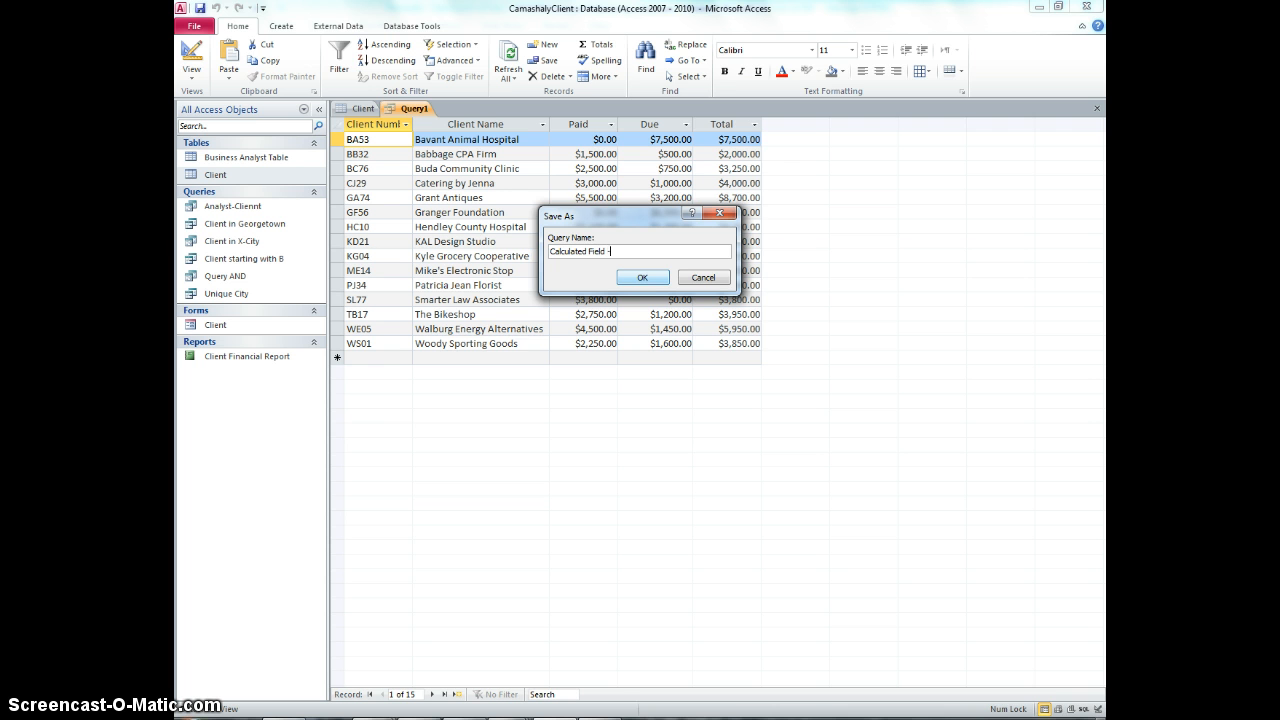
key("Return")
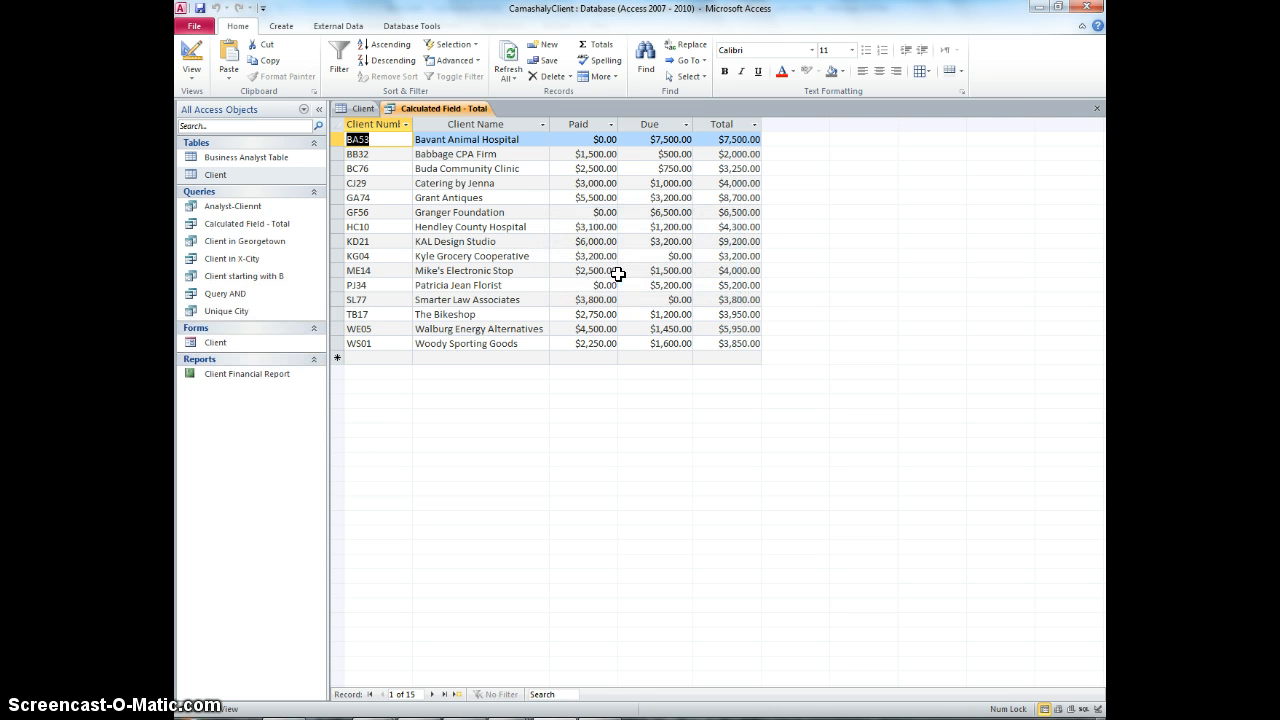
- Create a report from the Calculated Field - Total query and narrow its Client Number column to about 2.9 cm
left_click(282, 26)
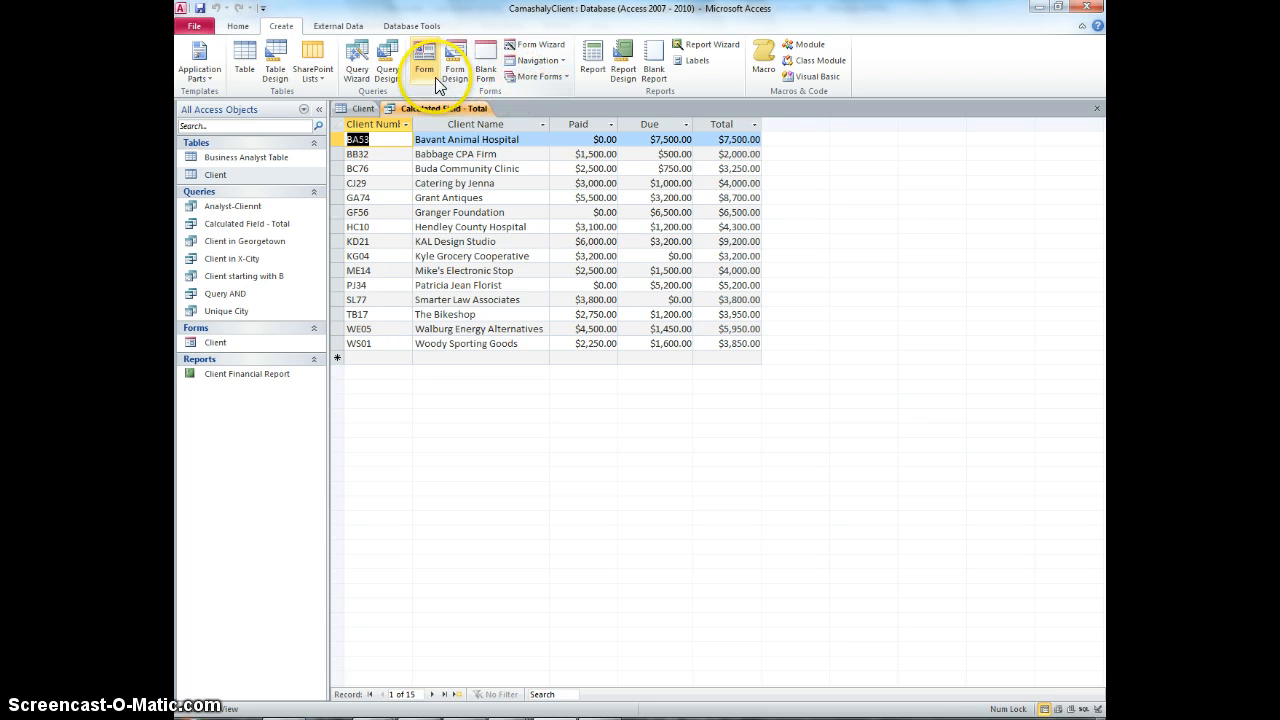
left_click(593, 66)
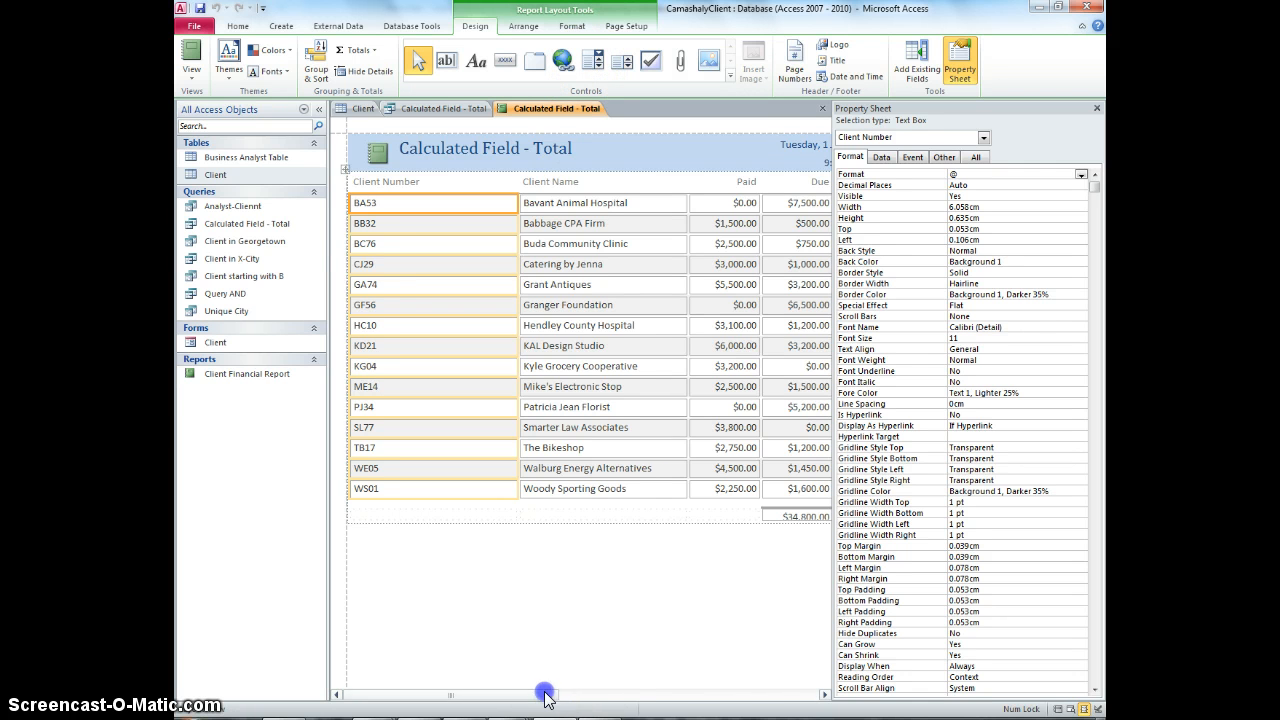
left_click_drag(543, 693, 503, 670)
left_click(515, 184)
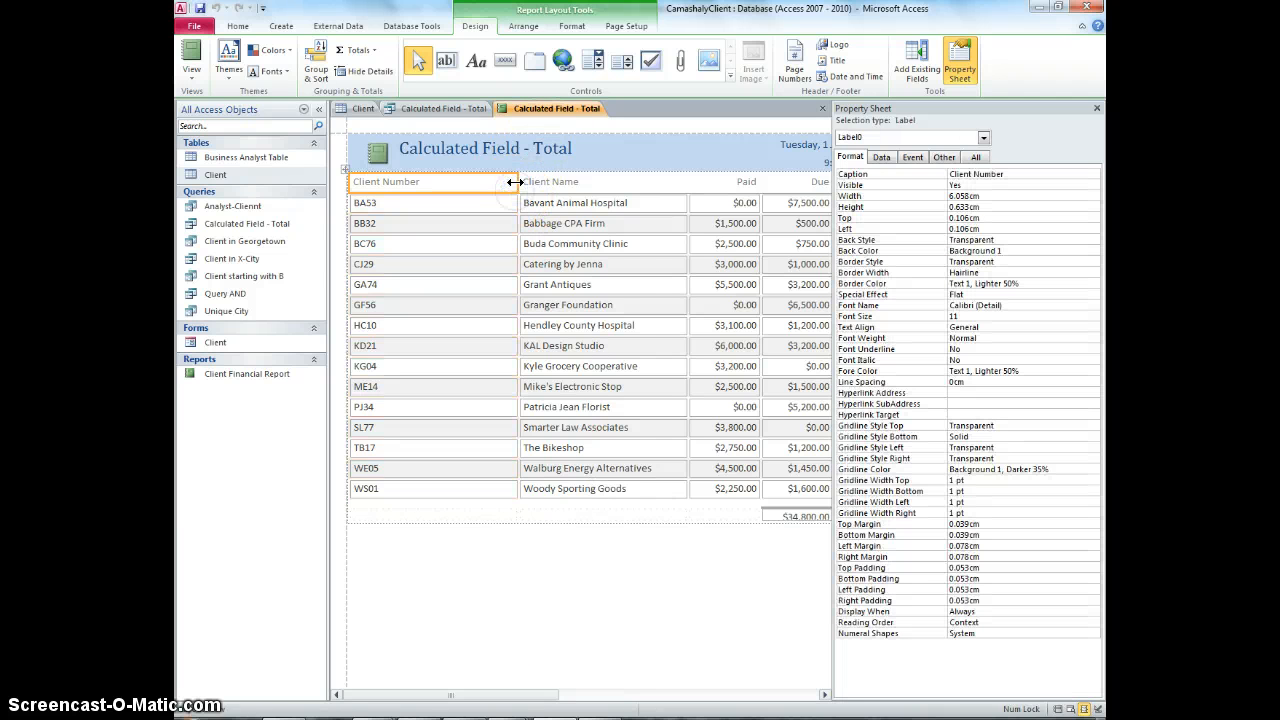
left_click_drag(515, 184, 426, 190)
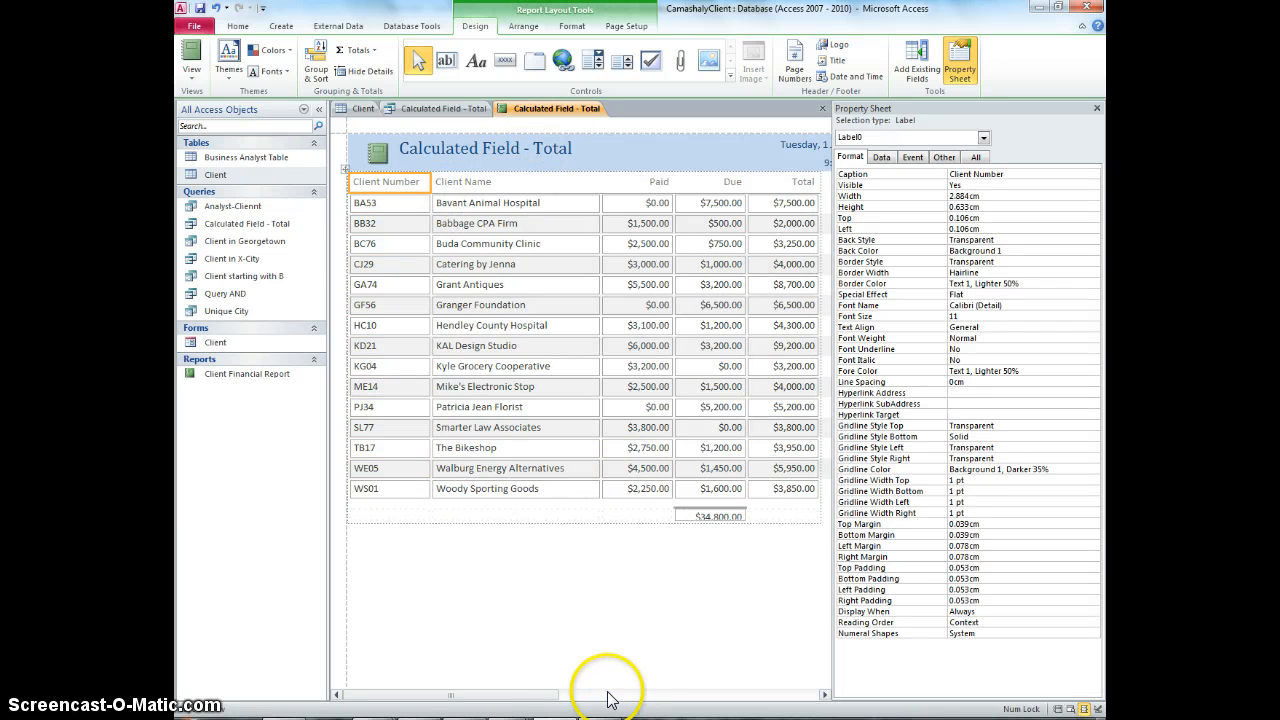
- Save the report as Calculated Field - Total, and save the query it is based on again
left_click_drag(533, 697, 643, 709)
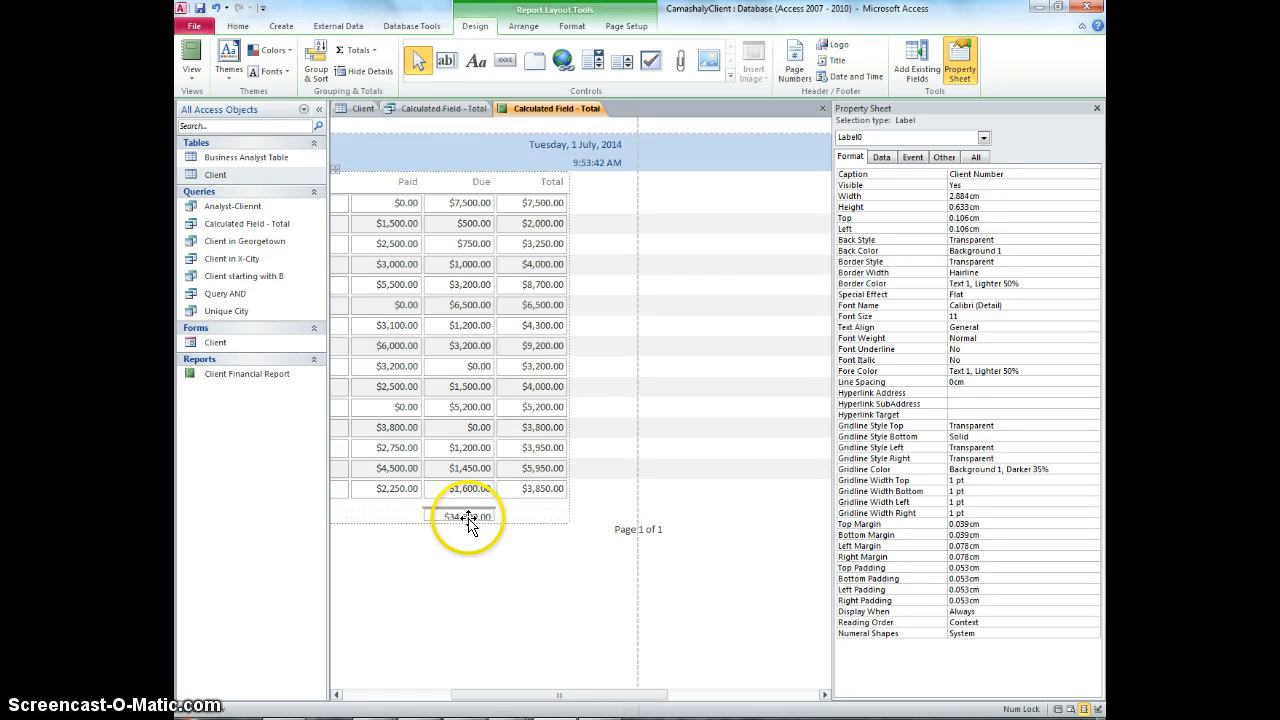
right_click(515, 110)
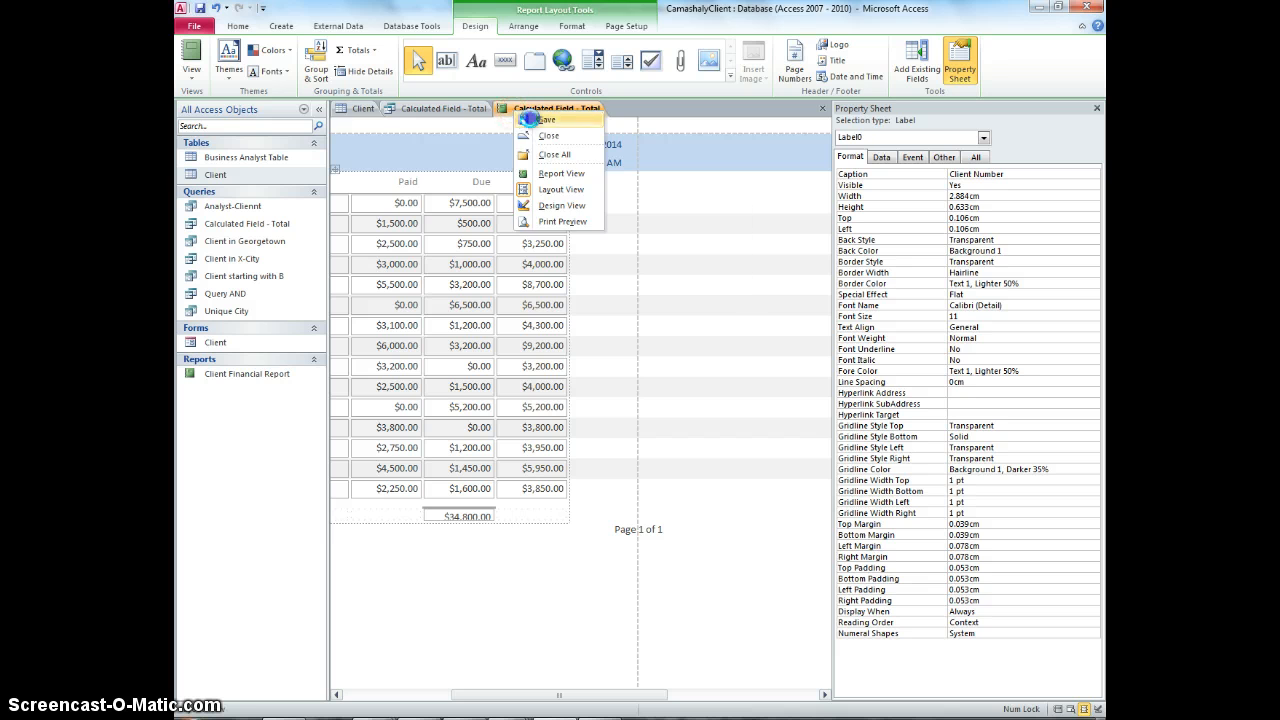
left_click(528, 119)
left_click(651, 356)
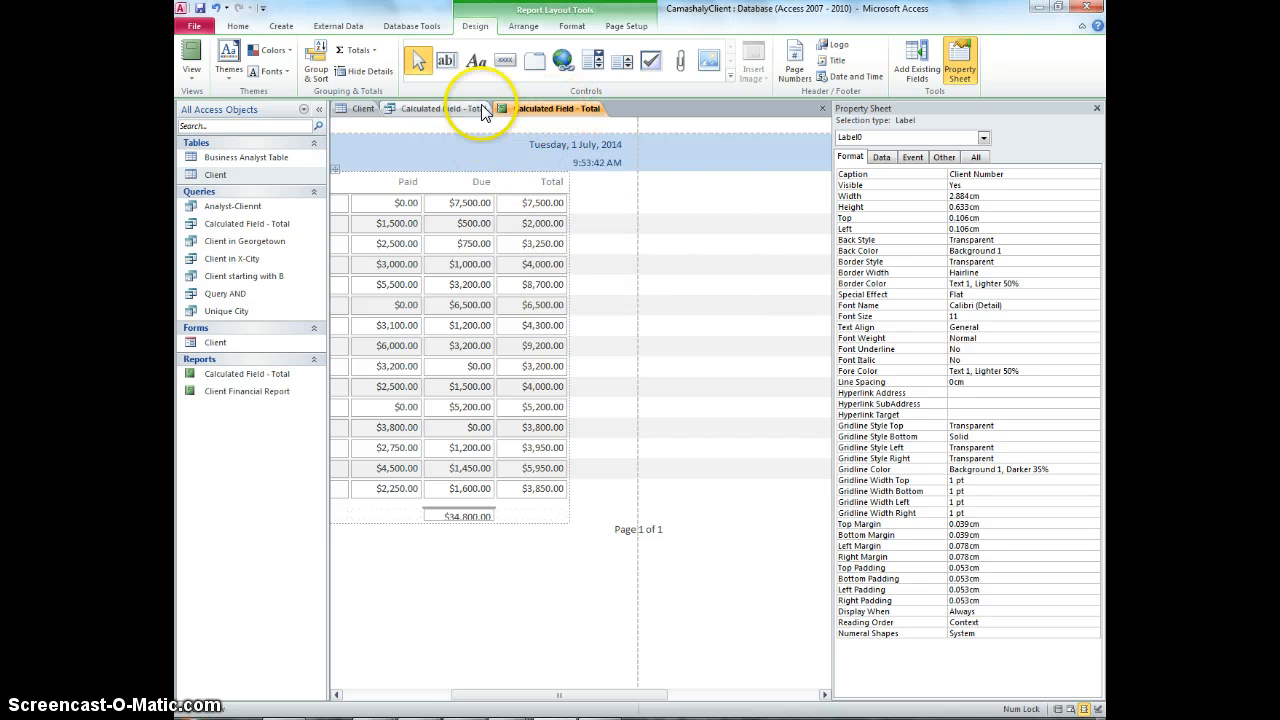
right_click(458, 108)
left_click(482, 119)
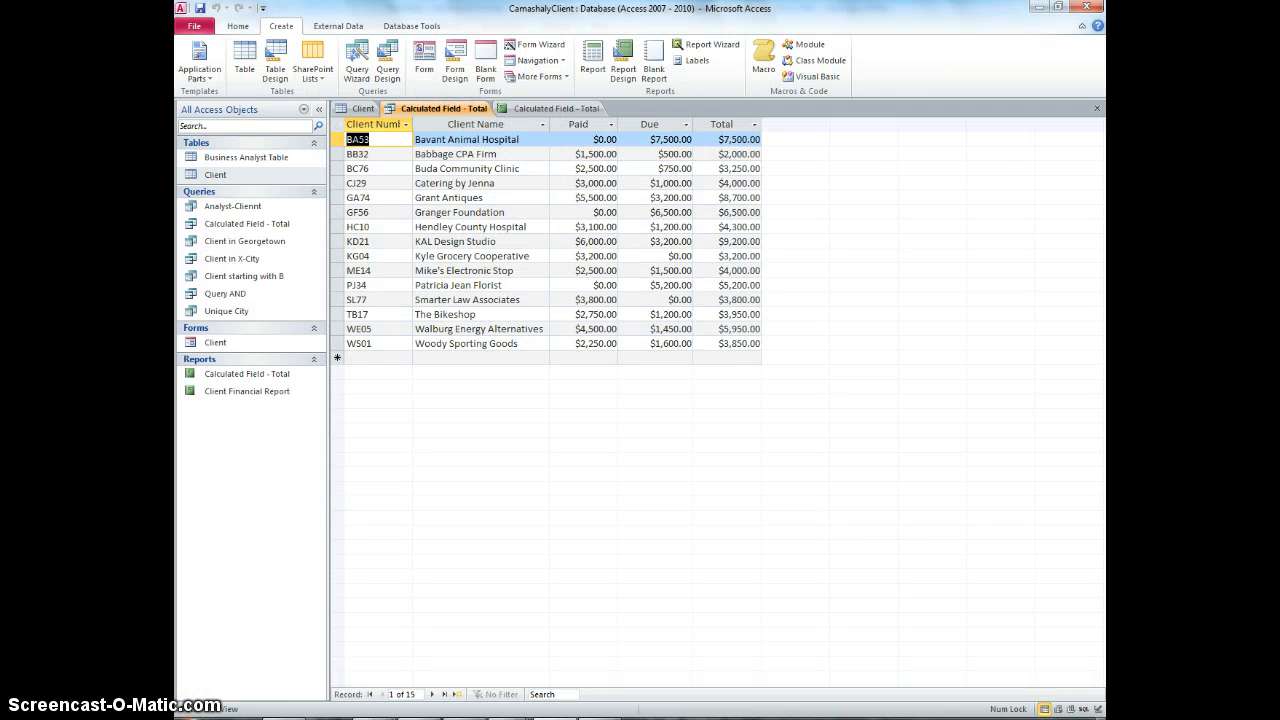